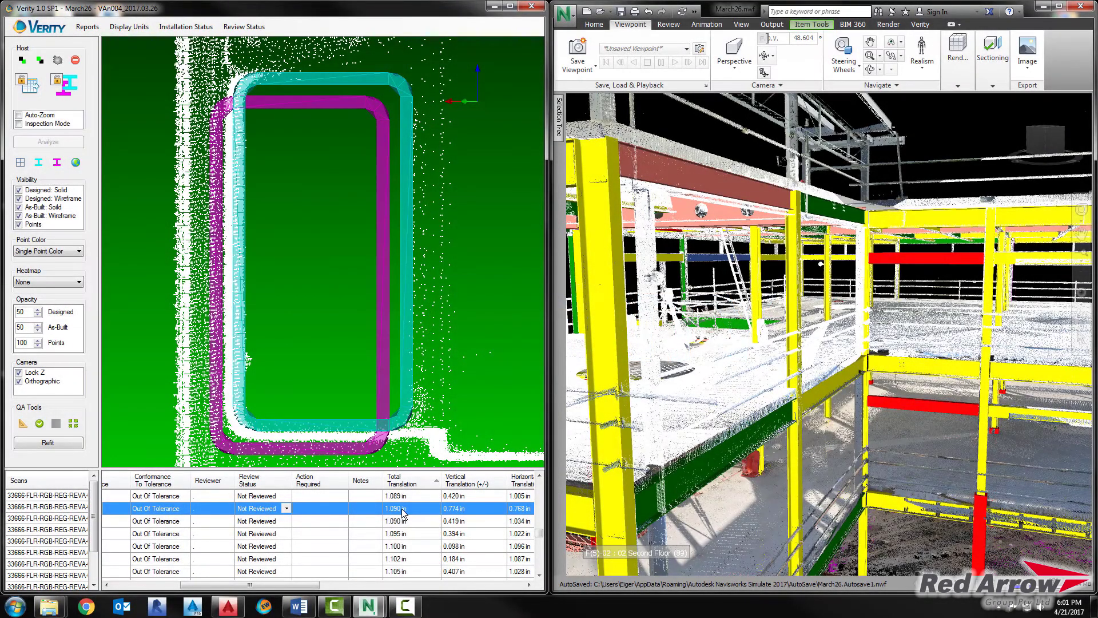
Step: Inspect the next two out-of-tolerance members against their scan positions
{"action": "left_click", "coordinate": [404, 521]}
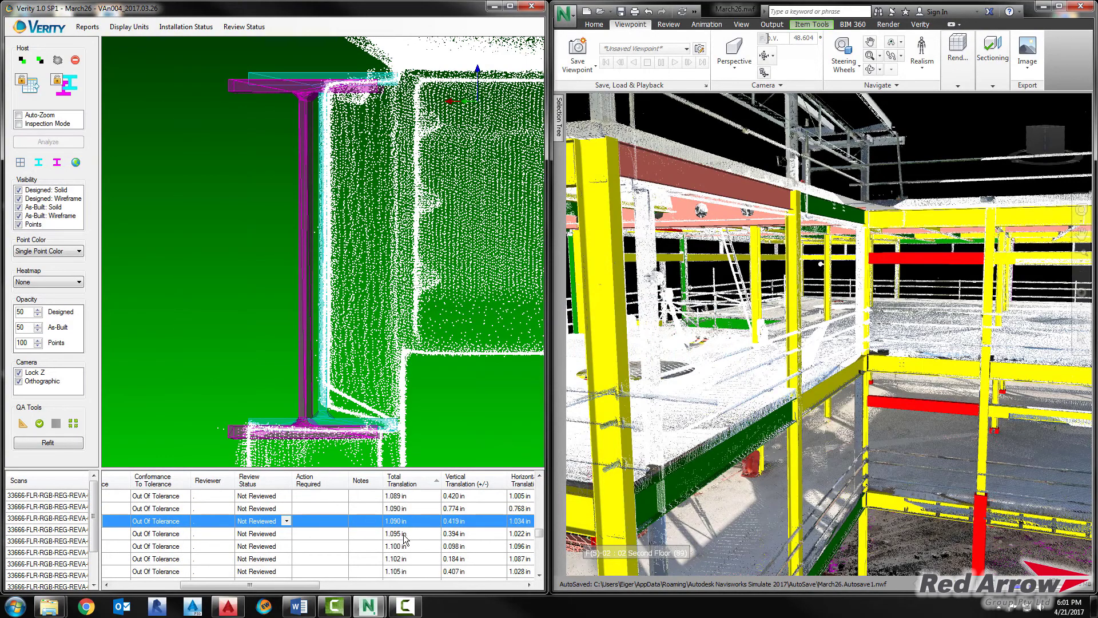
{"action": "left_click", "coordinate": [404, 537]}
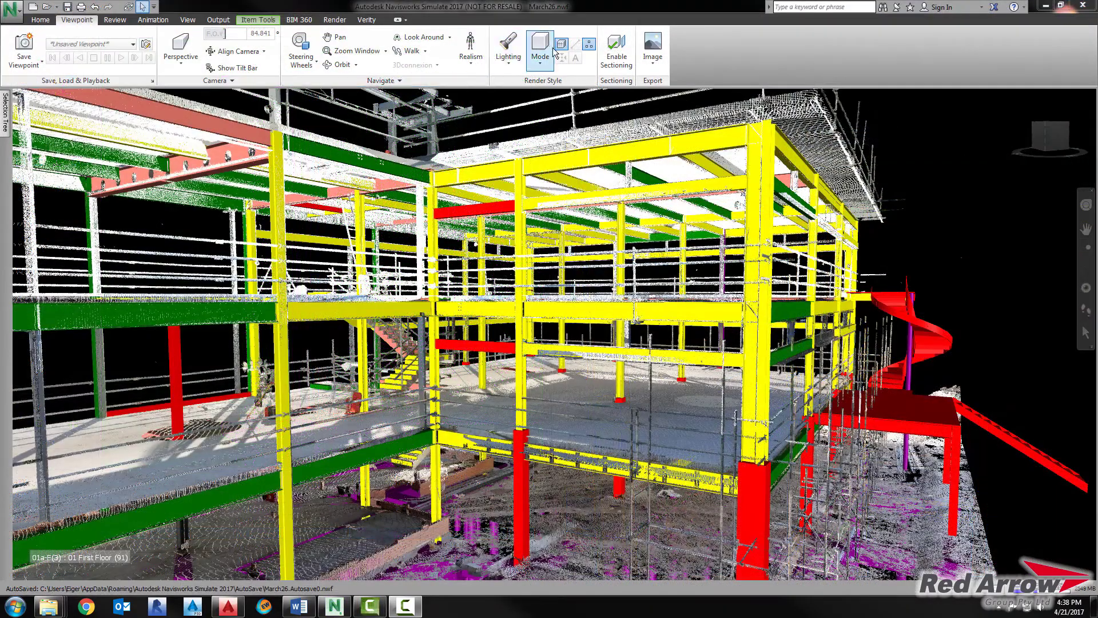
Step: Hide the scan points and orbit around the coloured steel frame
{"action": "left_click", "coordinate": [589, 43]}
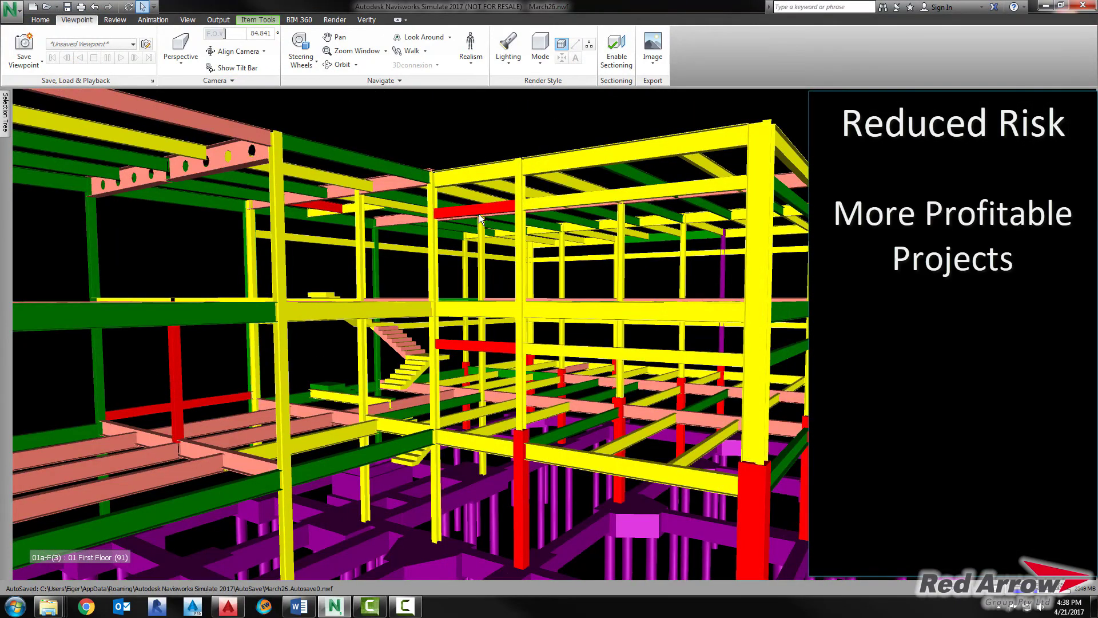
{"action": "middle_click_drag", "start_coordinate": [479, 213], "coordinate": [447, 236], "text": "shift"}
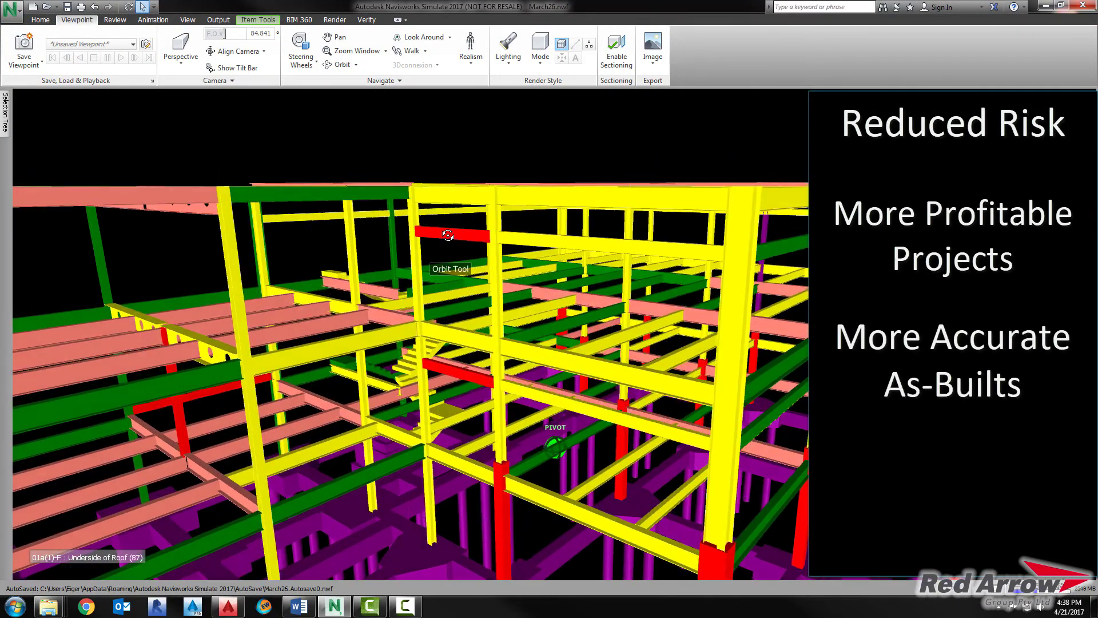
{"action": "scroll", "coordinate": [447, 235], "scroll_direction": "down", "scroll_amount": 3}
{"action": "scroll", "coordinate": [447, 235], "scroll_direction": "down", "scroll_amount": 3}
{"action": "scroll", "coordinate": [447, 235], "scroll_direction": "down", "scroll_amount": 3}
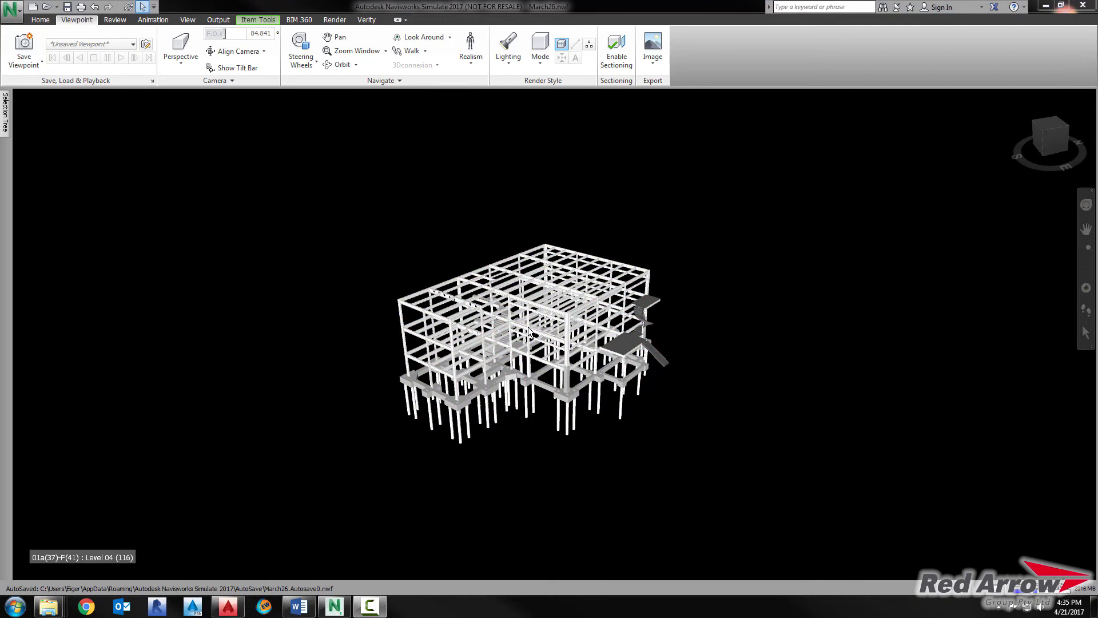
{"action": "scroll", "coordinate": [530, 320], "scroll_direction": "up", "scroll_amount": 2}
{"action": "scroll", "coordinate": [533, 311], "scroll_direction": "up", "scroll_amount": 2}
{"action": "scroll", "coordinate": [535, 308], "scroll_direction": "up", "scroll_amount": 2}
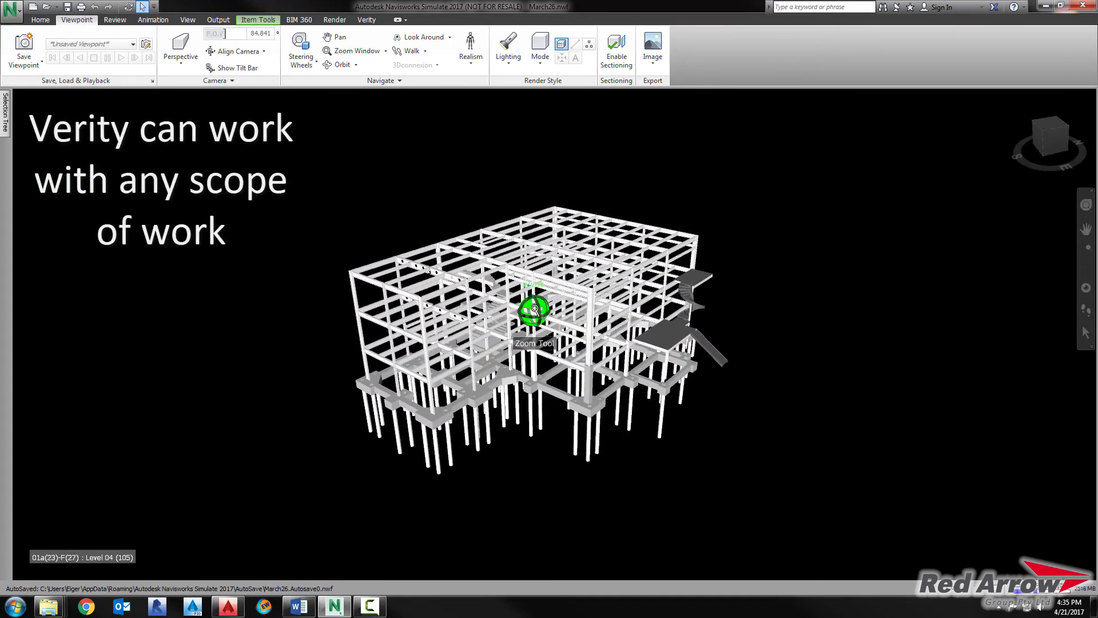
{"action": "scroll", "coordinate": [535, 309], "scroll_direction": "up", "scroll_amount": 2}
Step: Turn the building slightly and show the scan point cloud over the model again
{"action": "mouse_move", "coordinate": [535, 310]}
{"action": "middle_mouse_down", "text": "shift"}
{"action": "mouse_move", "coordinate": [533, 327]}
{"action": "mouse_move", "coordinate": [537, 316]}
{"action": "middle_mouse_up", "text": "shift"}
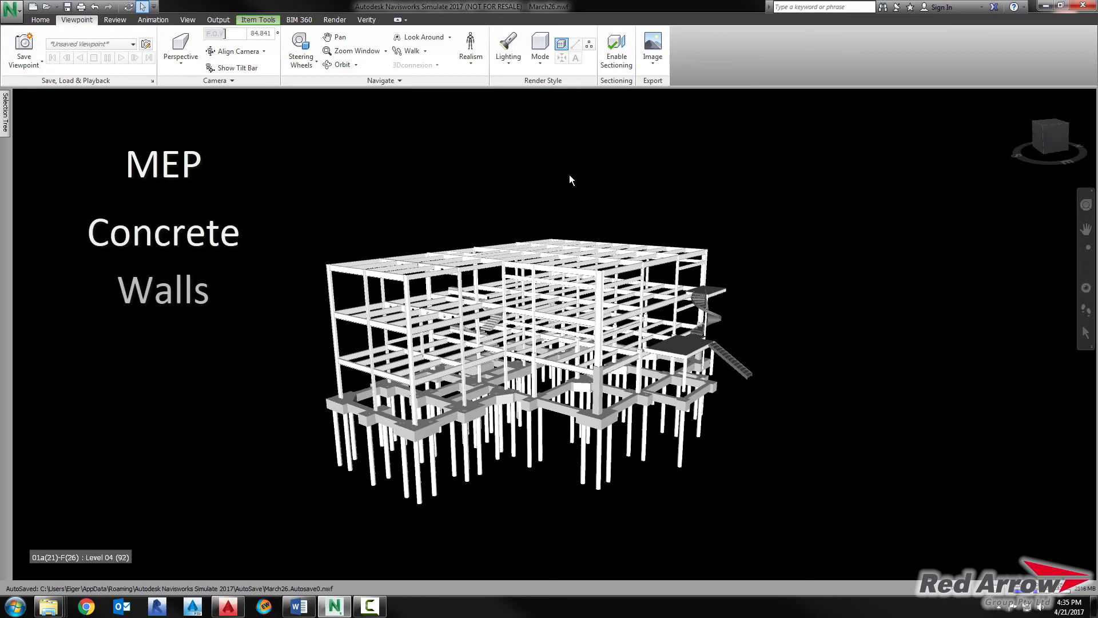
{"action": "left_click", "coordinate": [587, 45]}
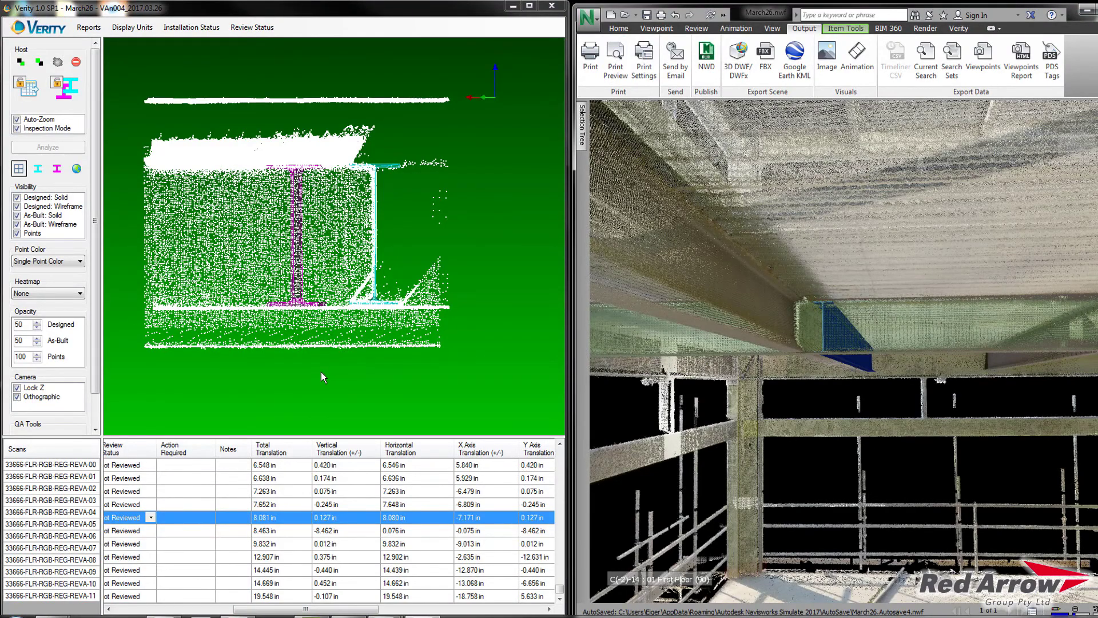
{"action": "scroll", "coordinate": [321, 372], "scroll_direction": "up", "scroll_amount": 5}
{"action": "scroll", "coordinate": [312, 366], "scroll_direction": "up", "scroll_amount": 2}
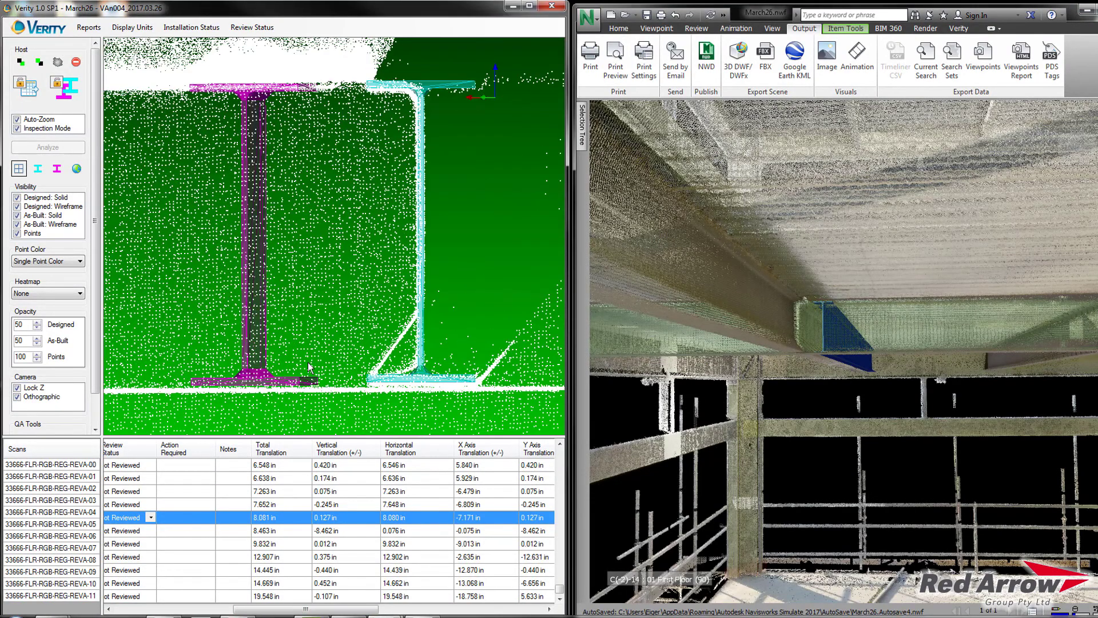
Step: Split the detail view into four and send the whole selected building model to Verity
{"action": "left_click", "coordinate": [19, 172]}
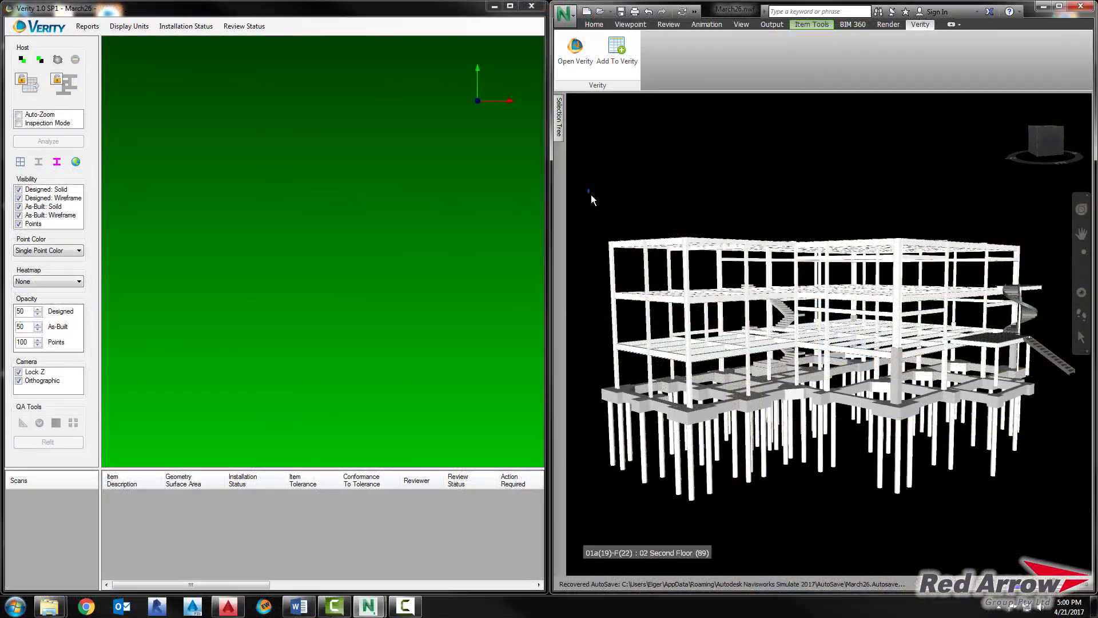
{"action": "left_click_drag", "start_coordinate": [592, 195], "coordinate": [1080, 535]}
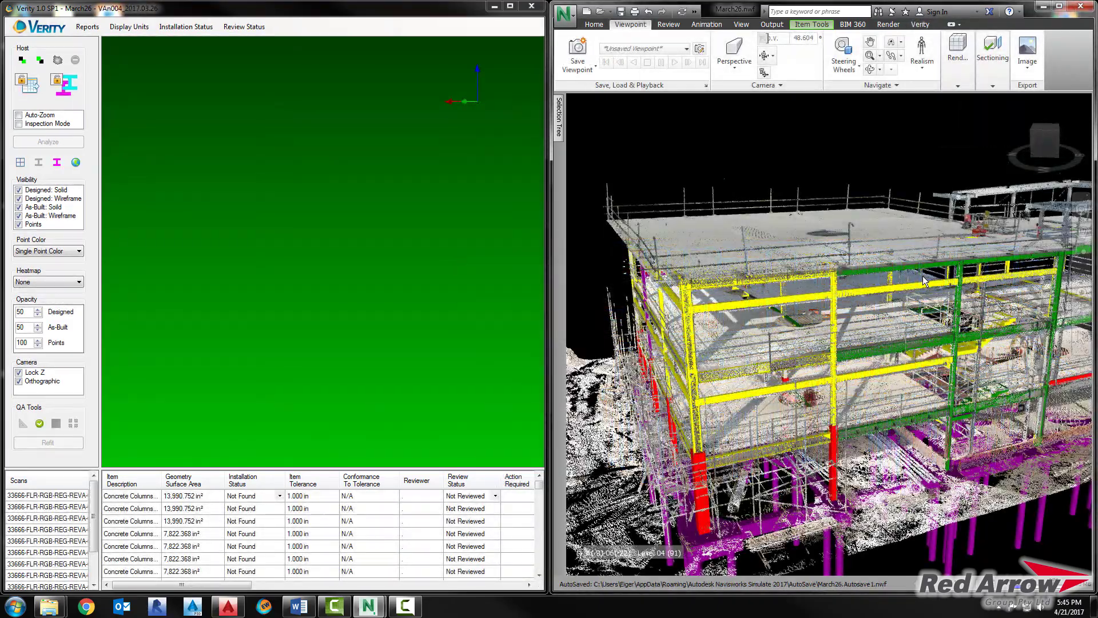
Step: Orbit to a straighter front view of the building's second-floor steel
{"action": "mouse_move", "coordinate": [922, 276]}
{"action": "middle_mouse_down", "text": "shift"}
{"action": "mouse_move", "coordinate": [875, 262]}
{"action": "mouse_move", "coordinate": [675, 258]}
{"action": "middle_mouse_up", "text": "shift"}
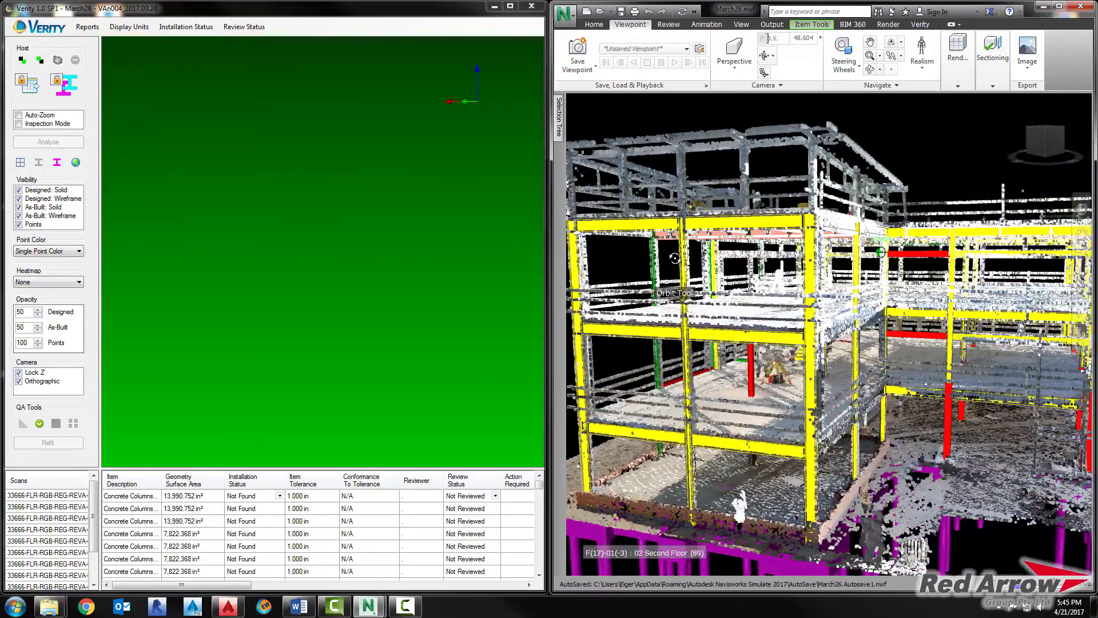
{"action": "scroll", "coordinate": [911, 249], "scroll_direction": "up", "scroll_amount": 3}
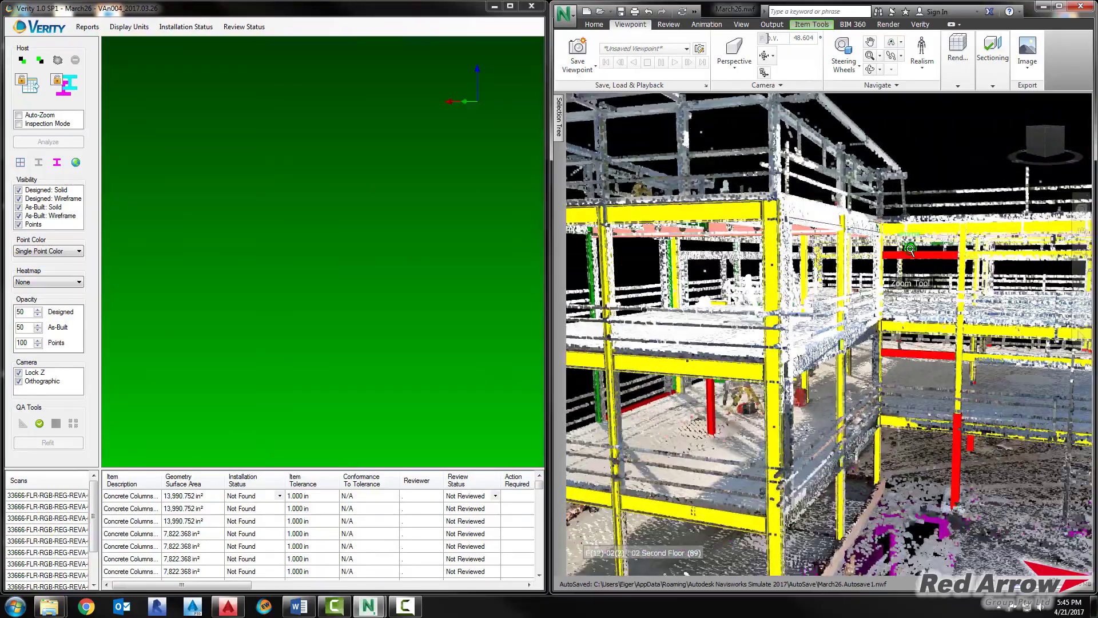
{"action": "scroll", "coordinate": [911, 248], "scroll_direction": "up", "scroll_amount": 2}
{"action": "scroll", "coordinate": [910, 247], "scroll_direction": "up", "scroll_amount": 1}
{"action": "scroll", "coordinate": [911, 245], "scroll_direction": "up", "scroll_amount": 1}
{"action": "scroll", "coordinate": [910, 240], "scroll_direction": "up", "scroll_amount": 1}
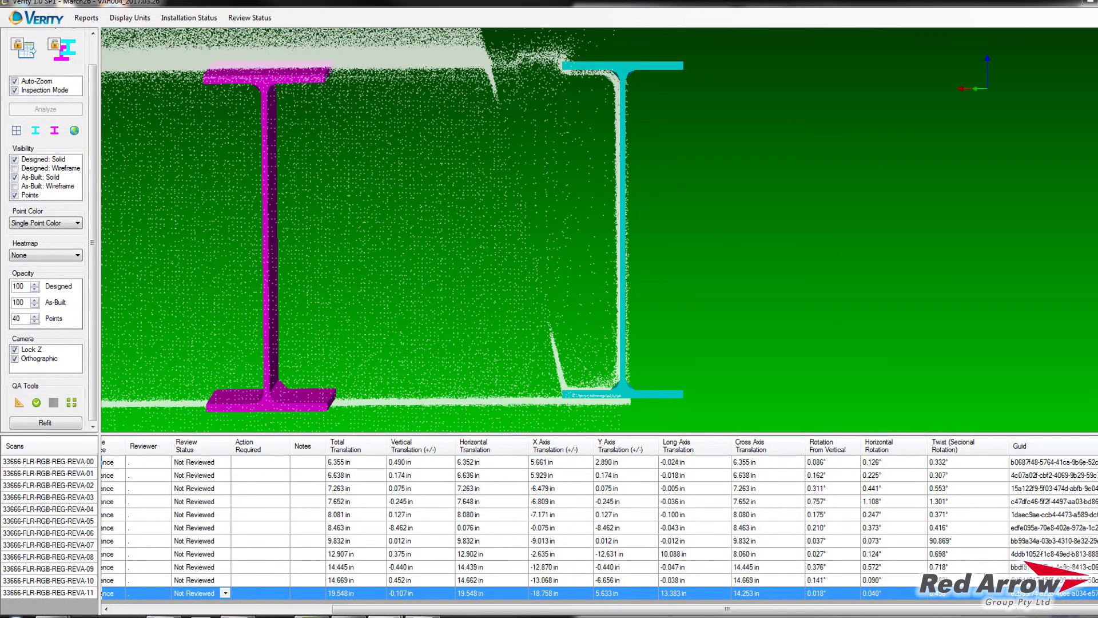
Step: Step through earlier beam records and return to the beam with 12.907 in translation
{"action": "key", "text": "Up"}
{"action": "key", "text": "Up"}
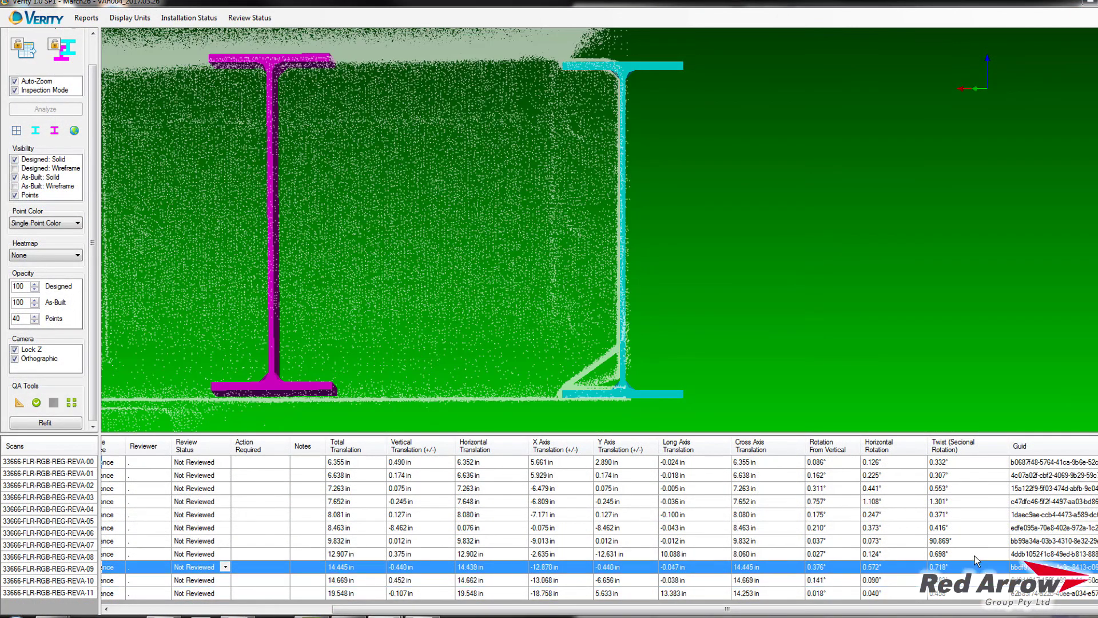
{"action": "left_click", "coordinate": [974, 553]}
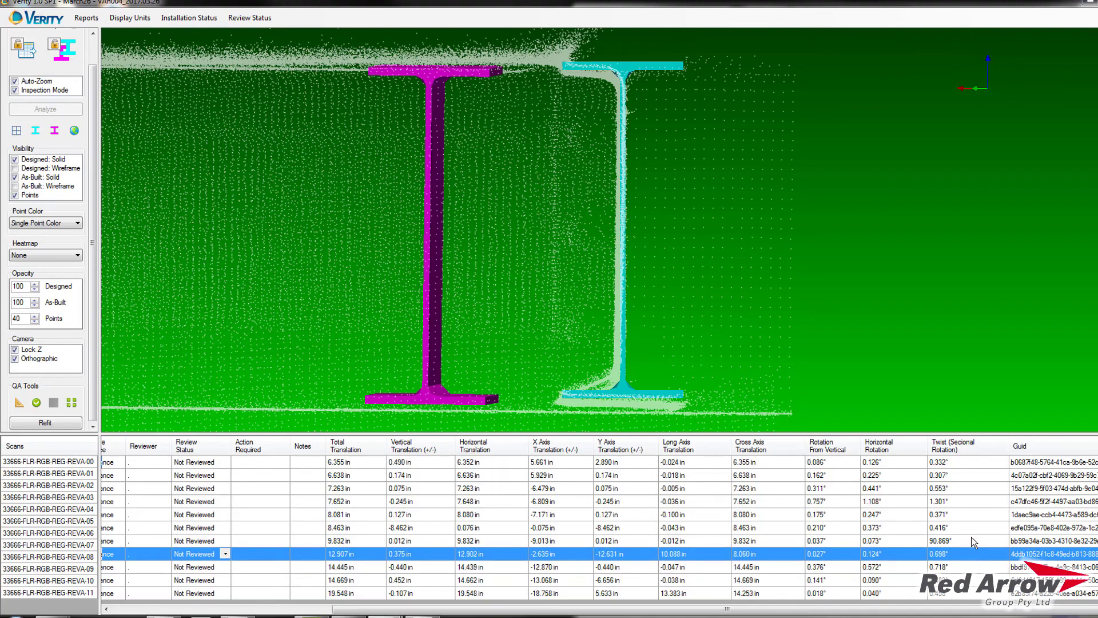
{"action": "left_click", "coordinate": [973, 541]}
{"action": "left_click", "coordinate": [972, 529]}
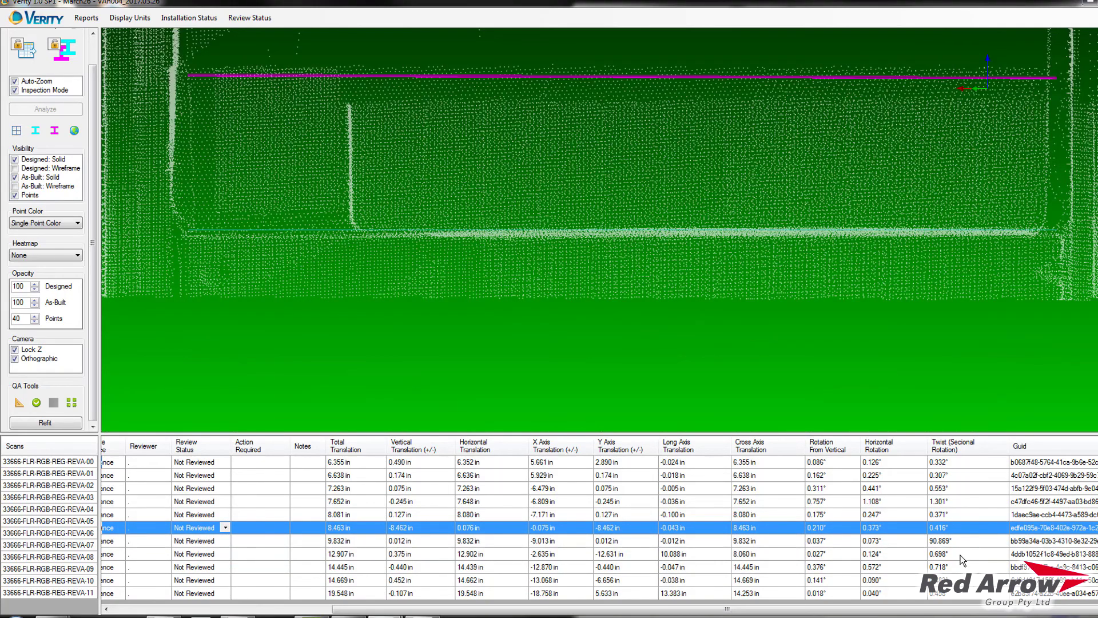
{"action": "left_click", "coordinate": [960, 555]}
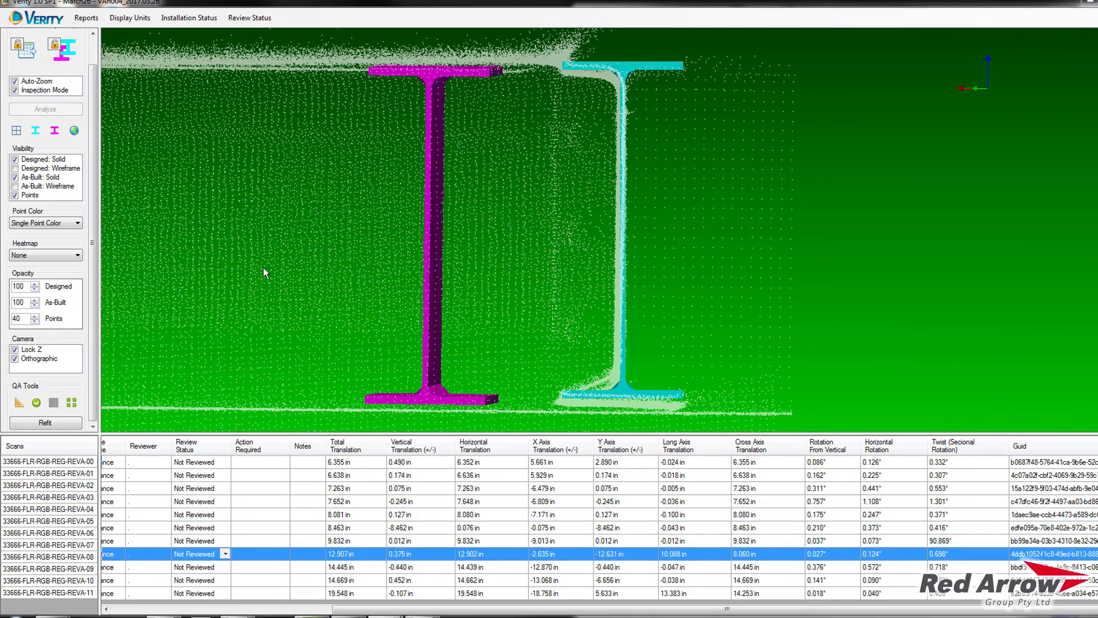
Step: In four views, inspect the beams with 14.445, 14.669 and 19.548 in translation
{"action": "left_click", "coordinate": [17, 130]}
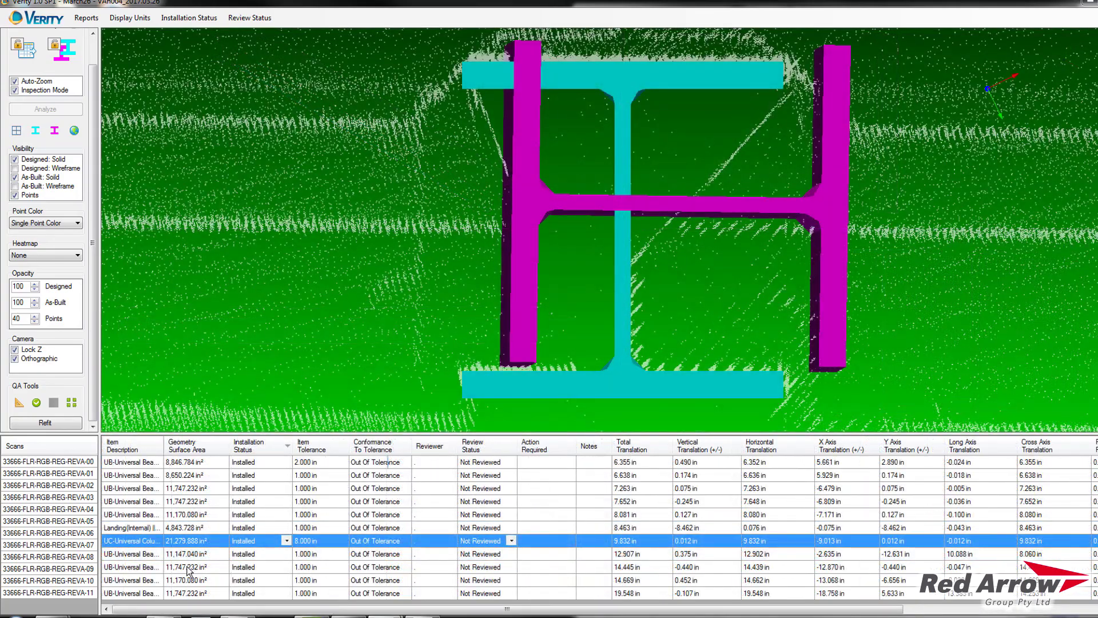
{"action": "left_click", "coordinate": [187, 568]}
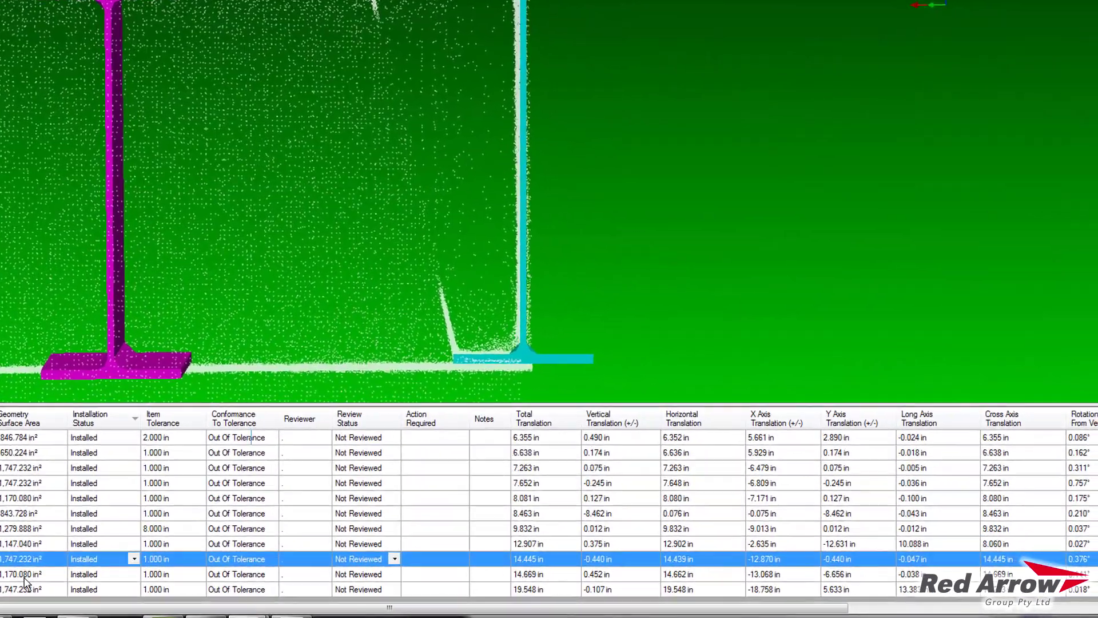
{"action": "left_click", "coordinate": [24, 574]}
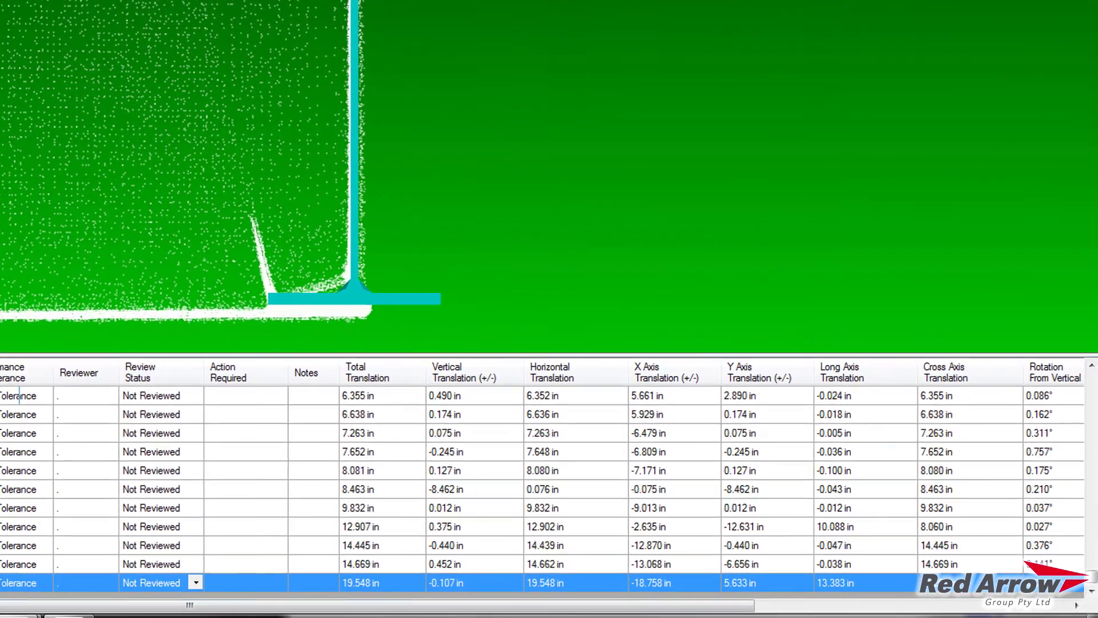
{"action": "key", "text": "Down"}
{"action": "scroll", "coordinate": [549, 481], "scroll_direction": "right", "scroll_amount": 10}
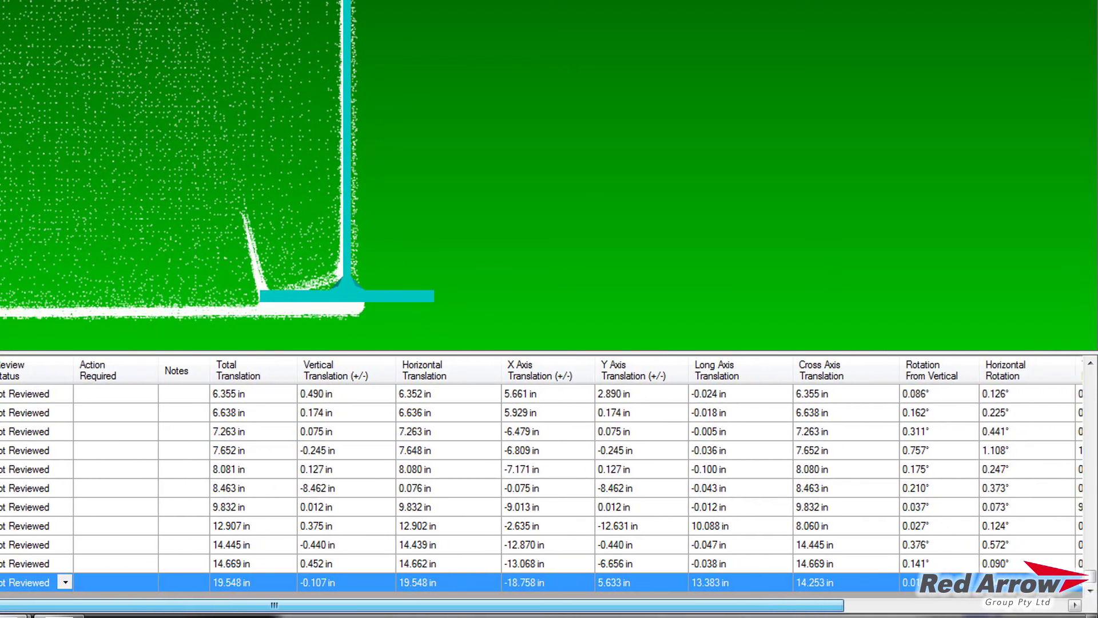
{"action": "left_click_drag", "start_coordinate": [30, 611], "coordinate": [138, 613]}
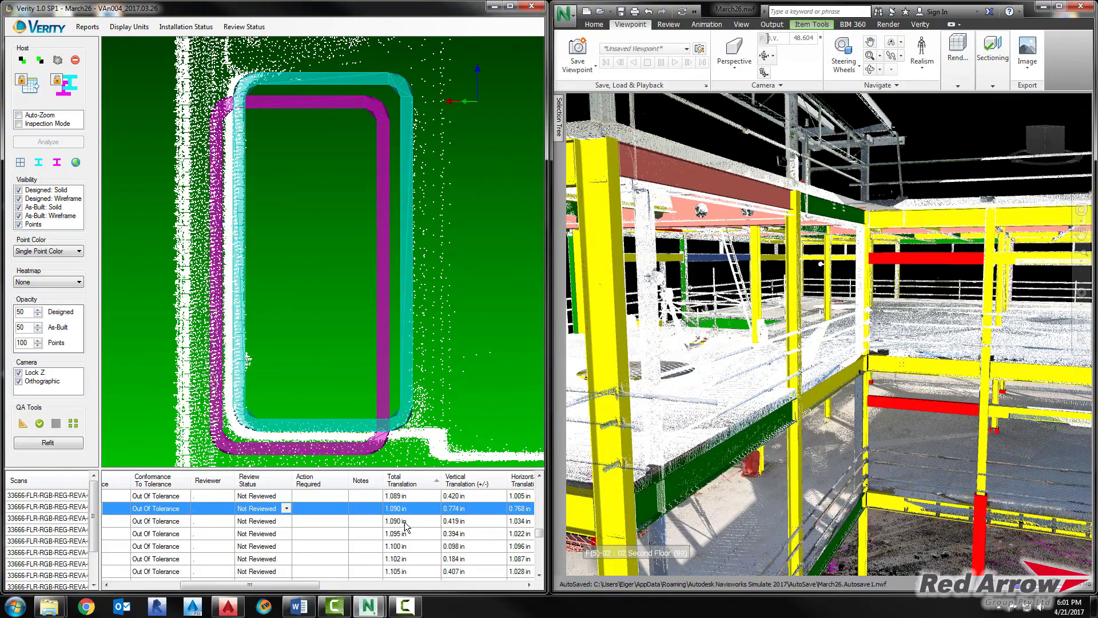
Step: Set the beam with 7.263 in translation to Reviewed status
{"action": "left_click", "coordinate": [405, 522]}
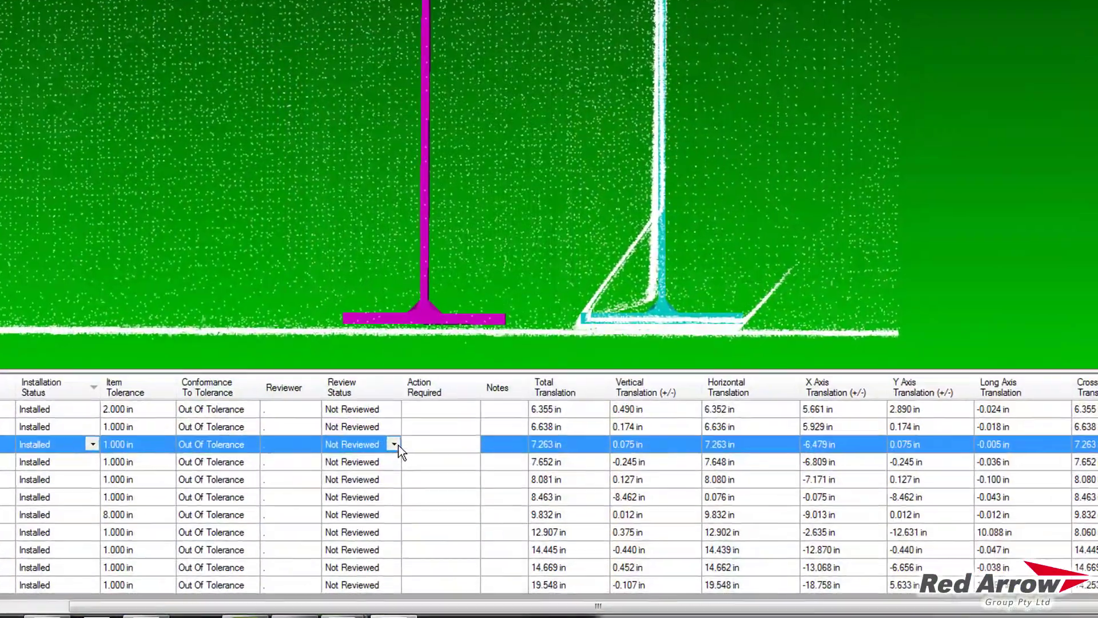
{"action": "left_click", "coordinate": [286, 521]}
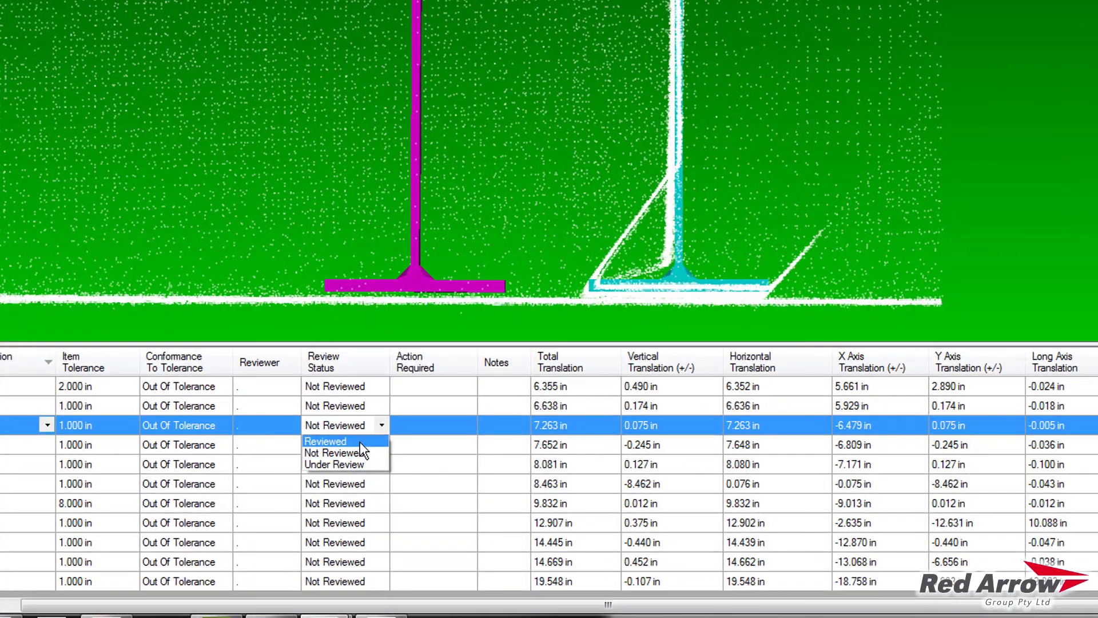
{"action": "left_click", "coordinate": [359, 441]}
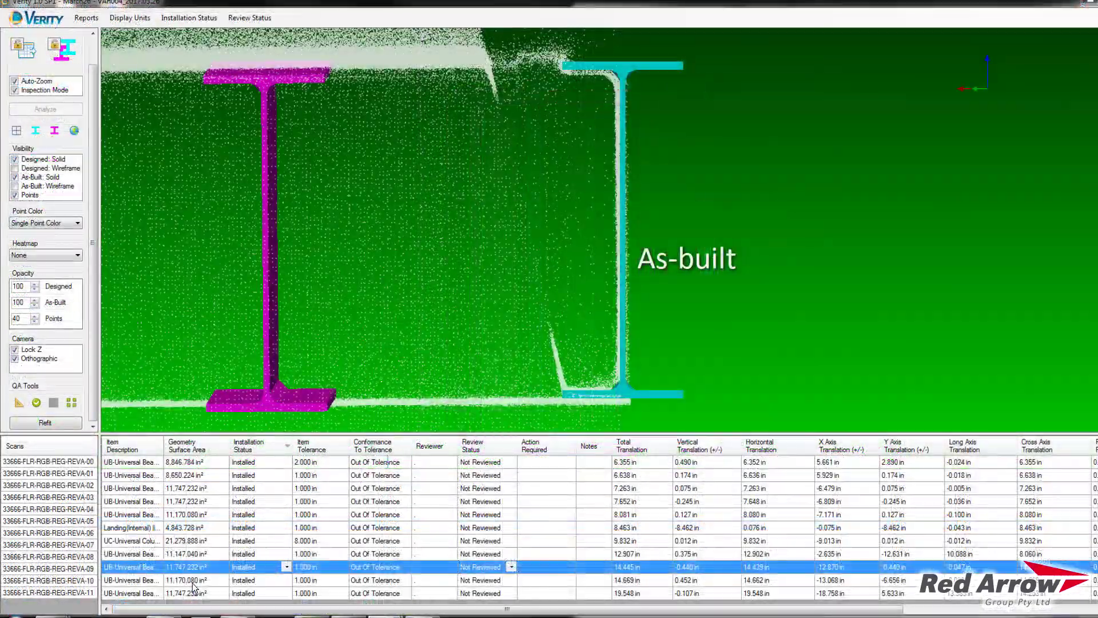
Step: Compare the 14.669 in and 19.548 in beams and enable element-by-element inspection
{"action": "left_click", "coordinate": [192, 581]}
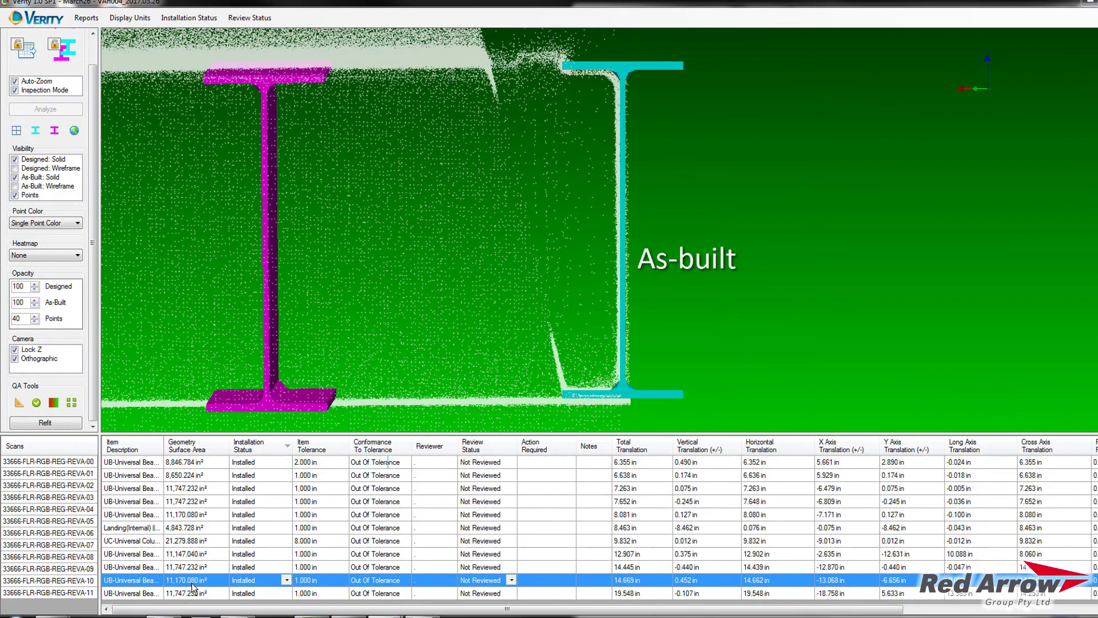
{"action": "left_click", "coordinate": [198, 595]}
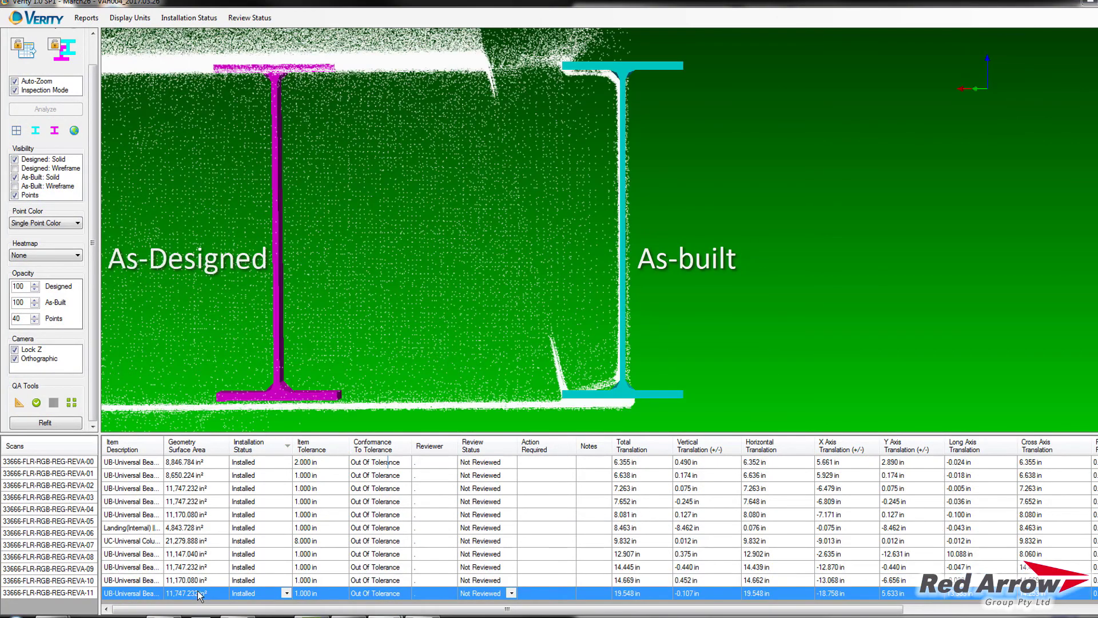
{"action": "left_click_drag", "start_coordinate": [258, 611], "coordinate": [356, 611]}
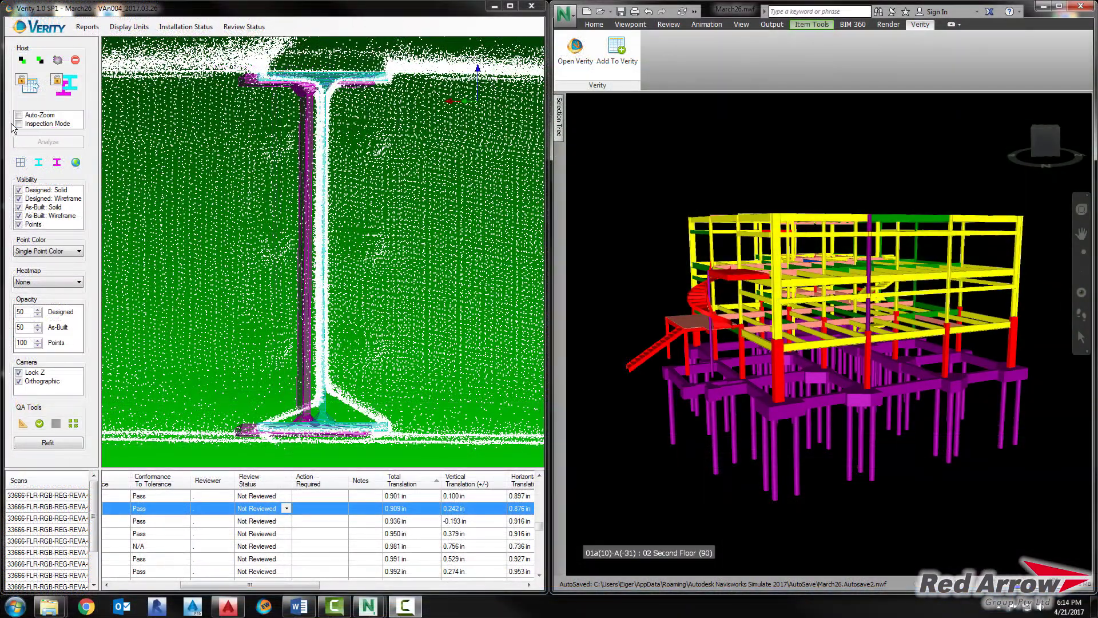
{"action": "left_click", "coordinate": [18, 123]}
Step: With auto-zoom on, inspect the next element and the one with 0.950 in translation
{"action": "left_click", "coordinate": [18, 115]}
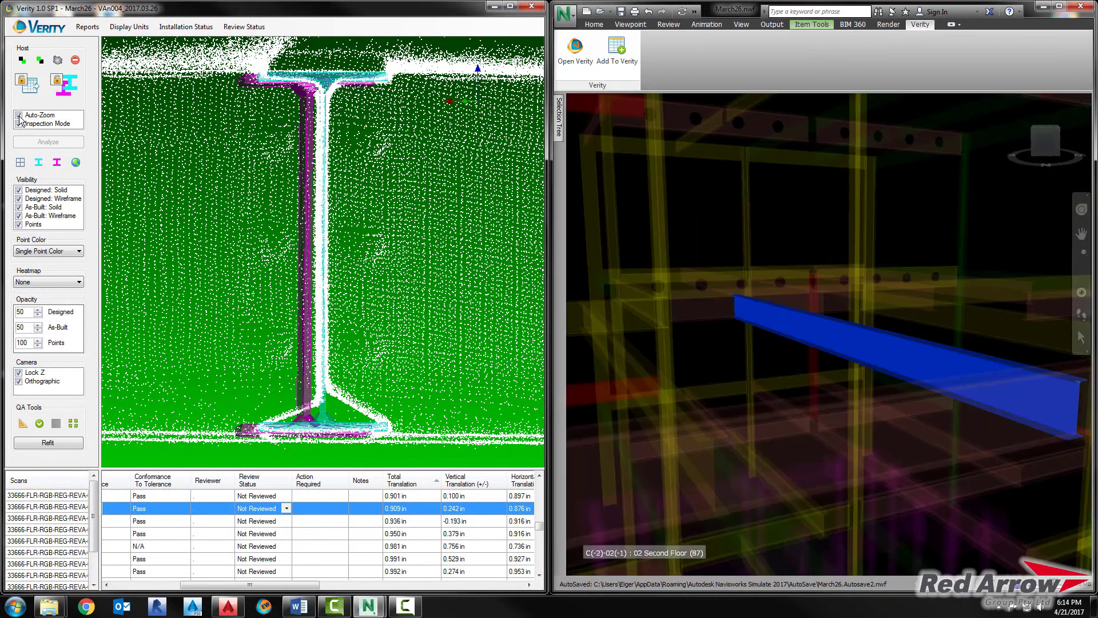
{"action": "left_click", "coordinate": [400, 523]}
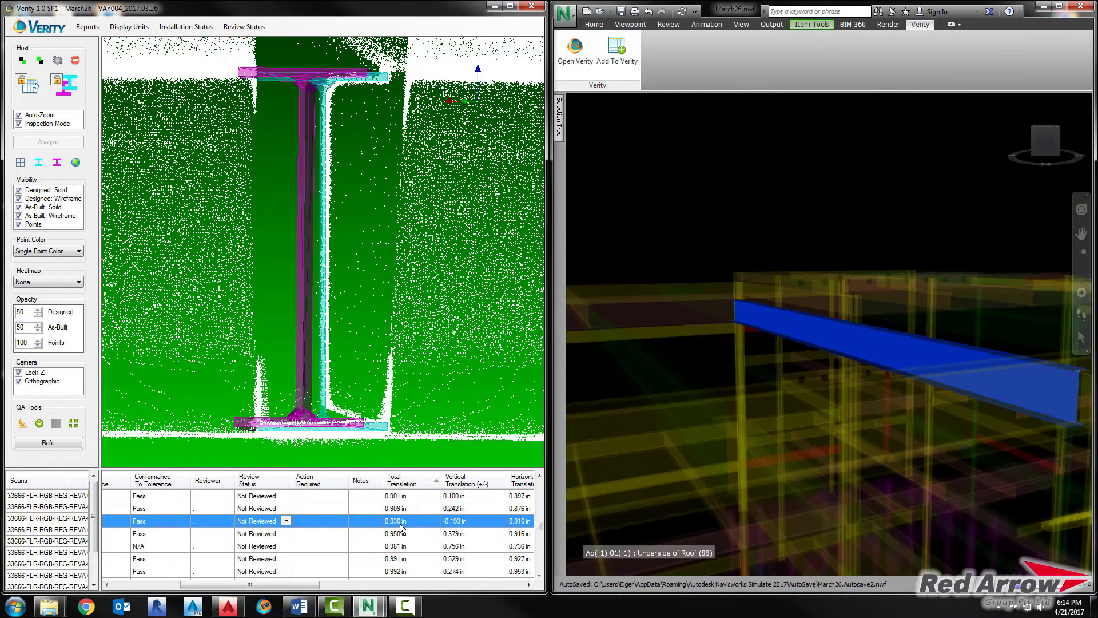
{"action": "left_click", "coordinate": [402, 536]}
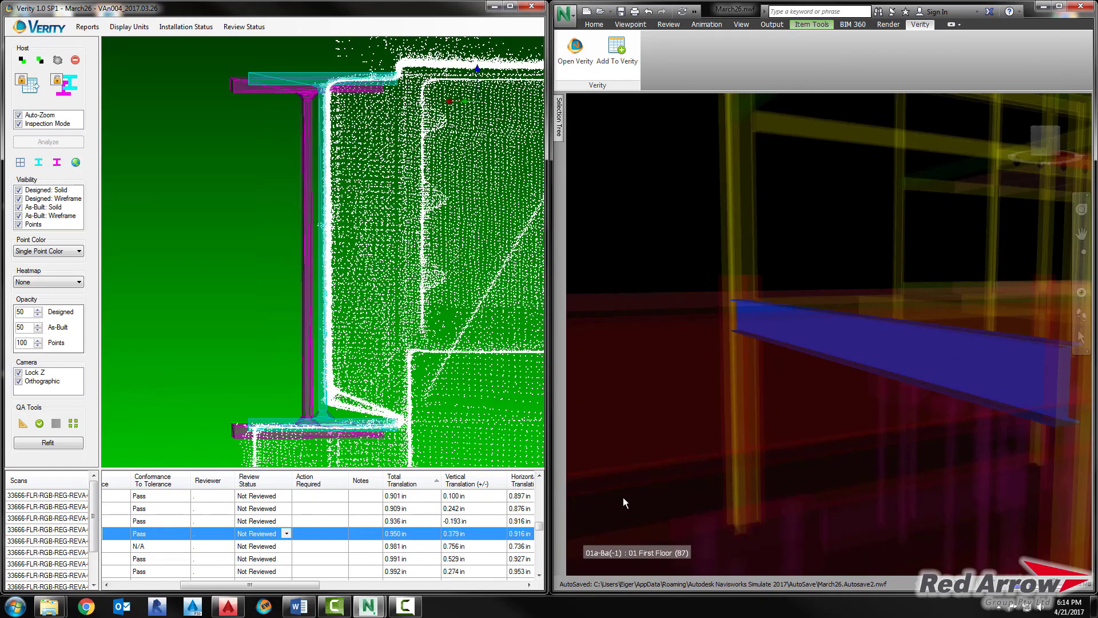
Step: Bring the vertical column selected in Navisworks into Verity
{"action": "left_click", "coordinate": [748, 149]}
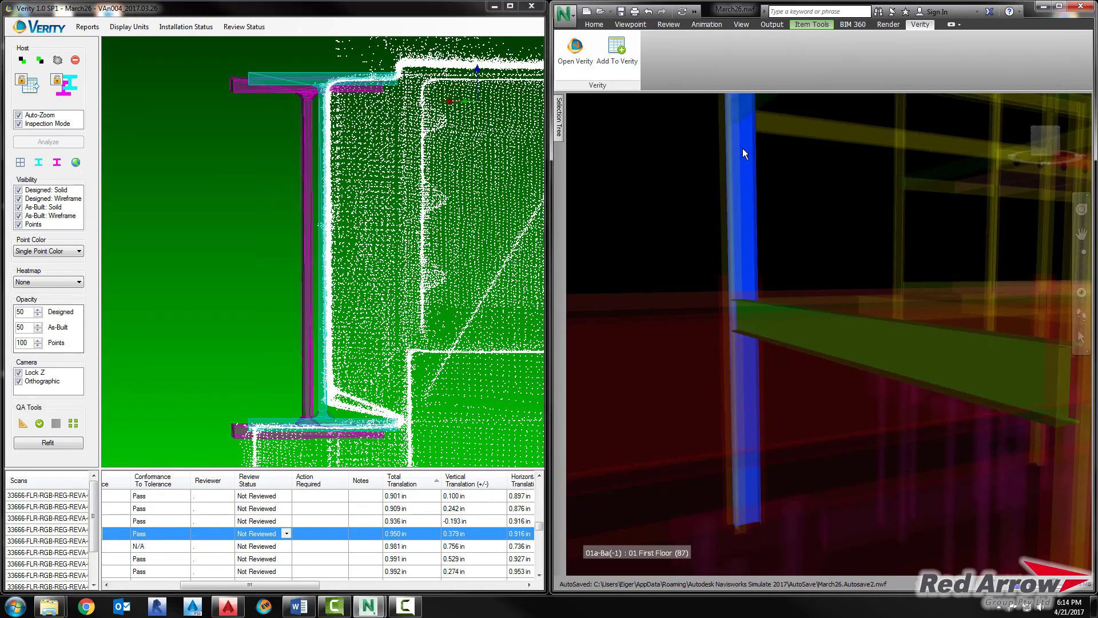
{"action": "left_click", "coordinate": [21, 60]}
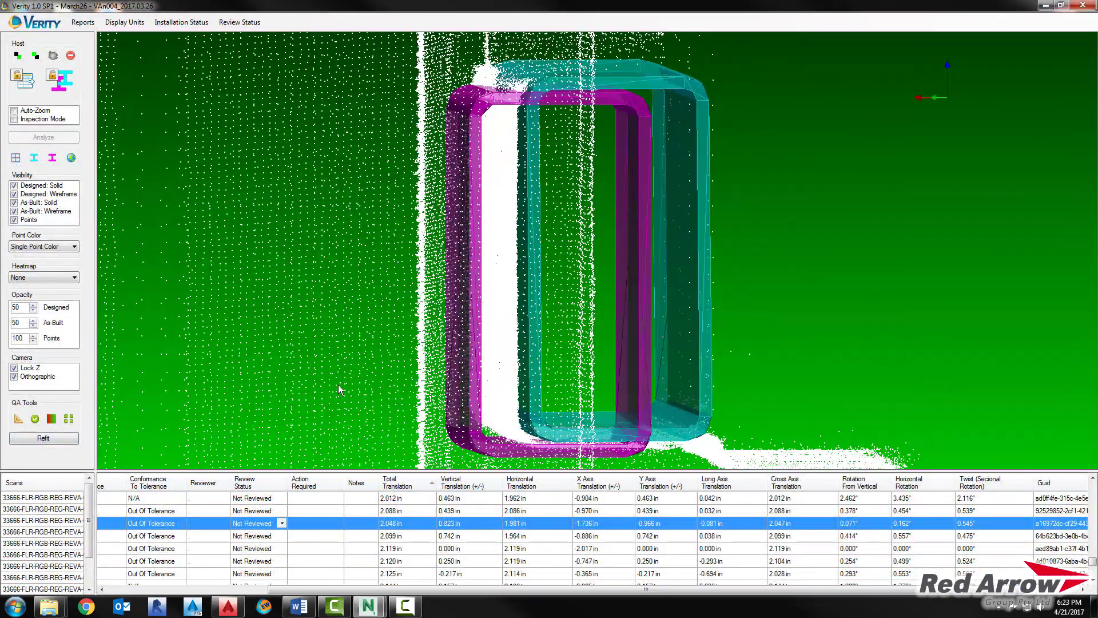
Step: Show the 2.048 in hollow-section beam in four views and rotate it to oblique angles
{"action": "left_click", "coordinate": [15, 158]}
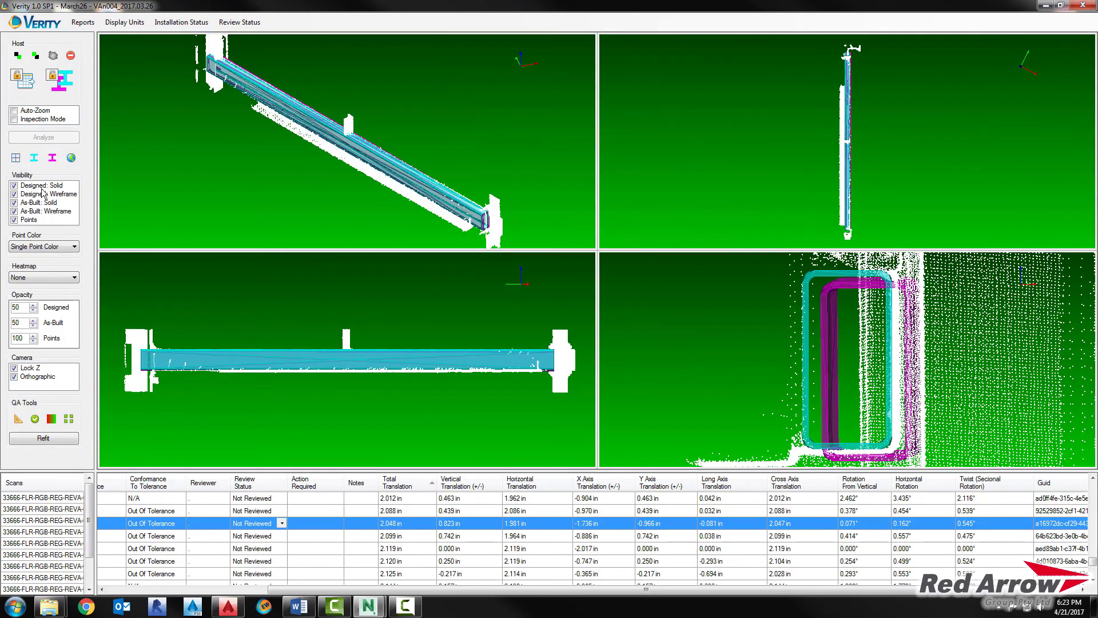
{"action": "middle_click_drag", "start_coordinate": [468, 215], "coordinate": [139, 121]}
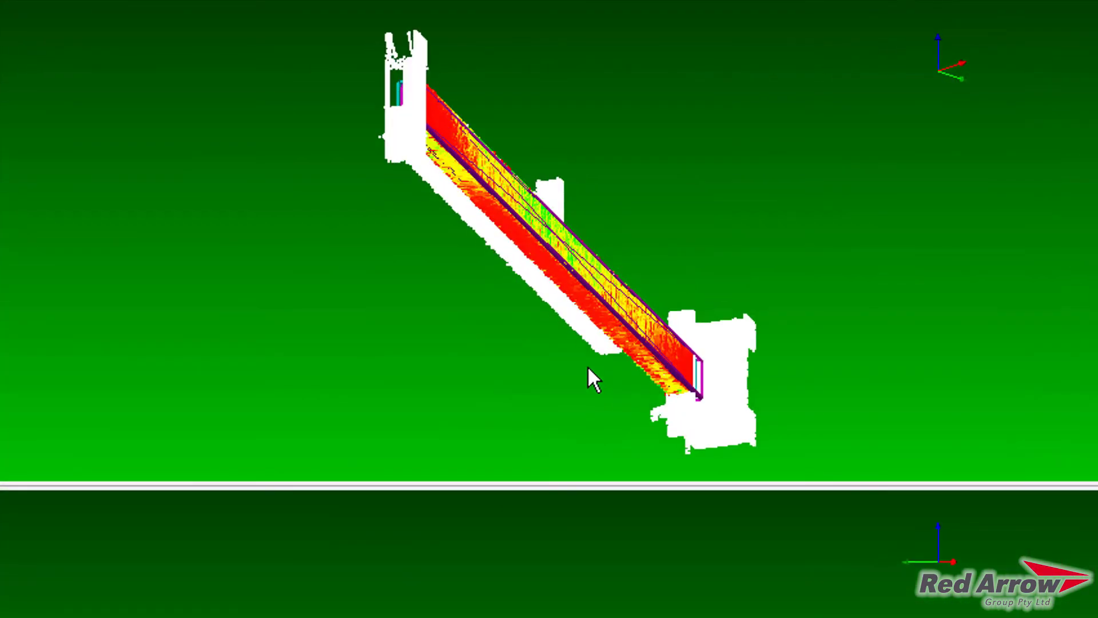
{"action": "middle_click_drag", "start_coordinate": [588, 368], "coordinate": [592, 392]}
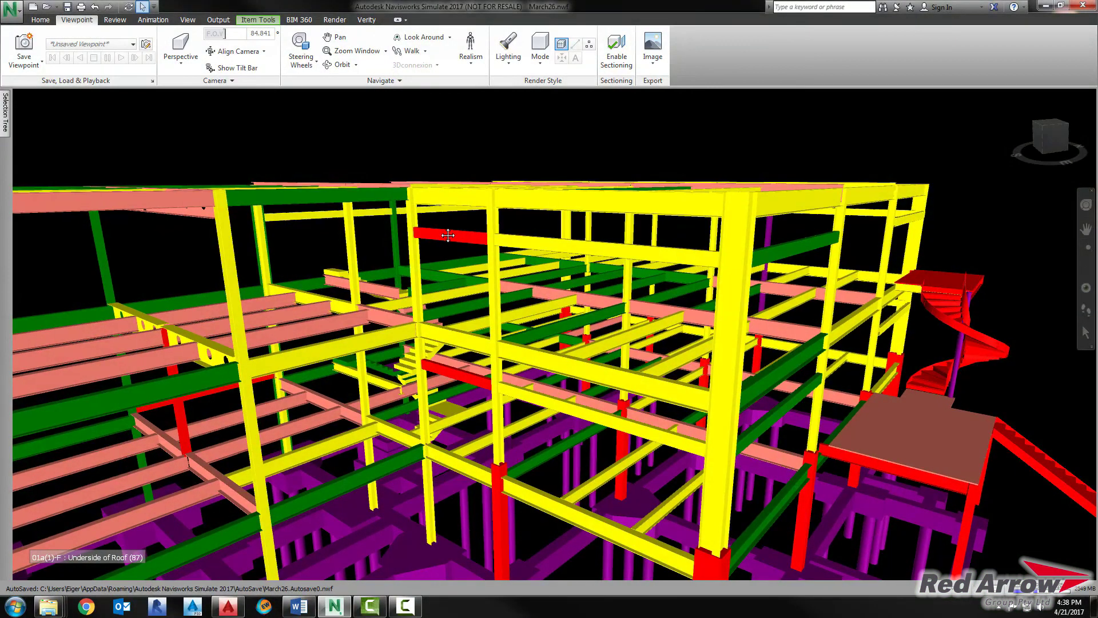
{"action": "scroll", "coordinate": [448, 235], "scroll_direction": "down", "scroll_amount": 2}
{"action": "scroll", "coordinate": [447, 235], "scroll_direction": "down", "scroll_amount": 2}
{"action": "scroll", "coordinate": [447, 236], "scroll_direction": "down", "scroll_amount": 2}
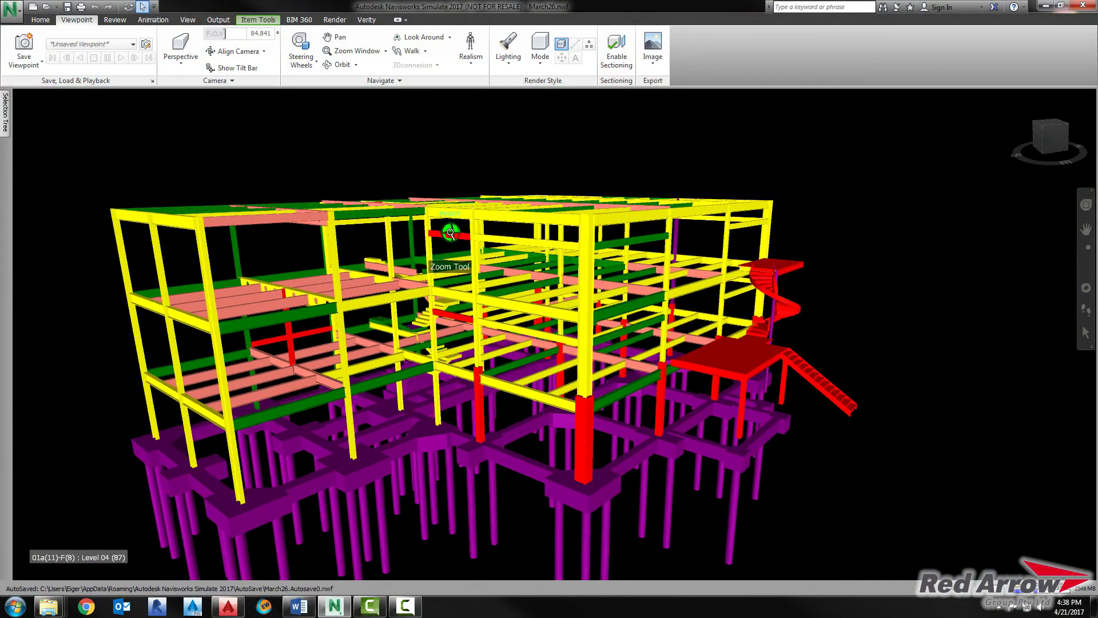
{"action": "scroll", "coordinate": [449, 232], "scroll_direction": "down", "scroll_amount": 2}
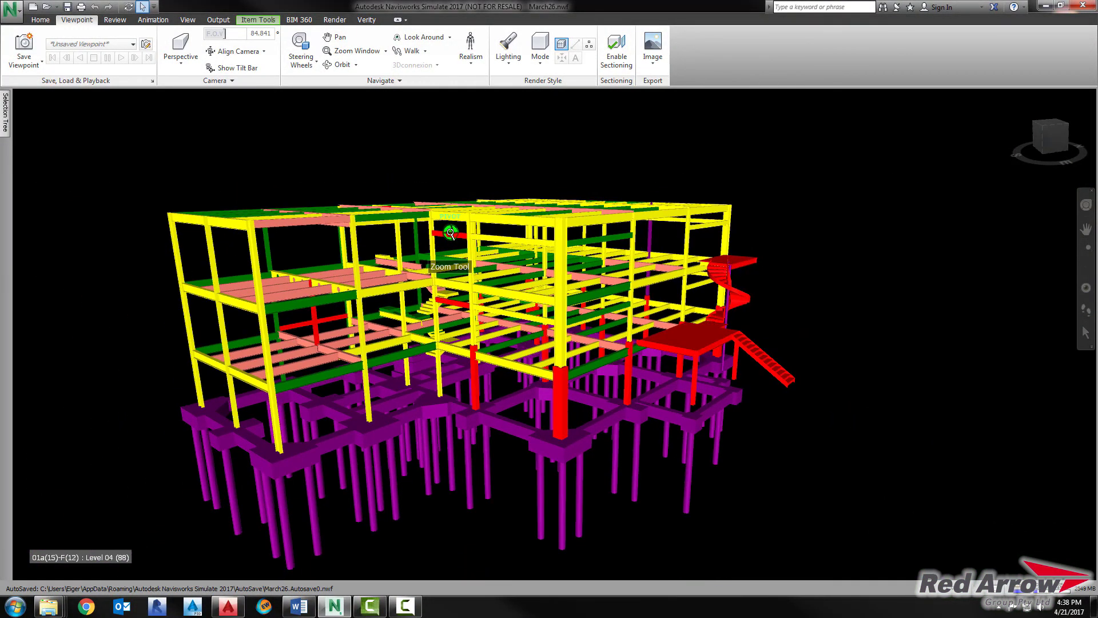
Step: Overlay the scan point cloud on the tolerance-coloured frame and orbit around the building
{"action": "left_click", "coordinate": [590, 45]}
{"action": "middle_click_drag", "start_coordinate": [475, 313], "coordinate": [507, 285], "text": "shift"}
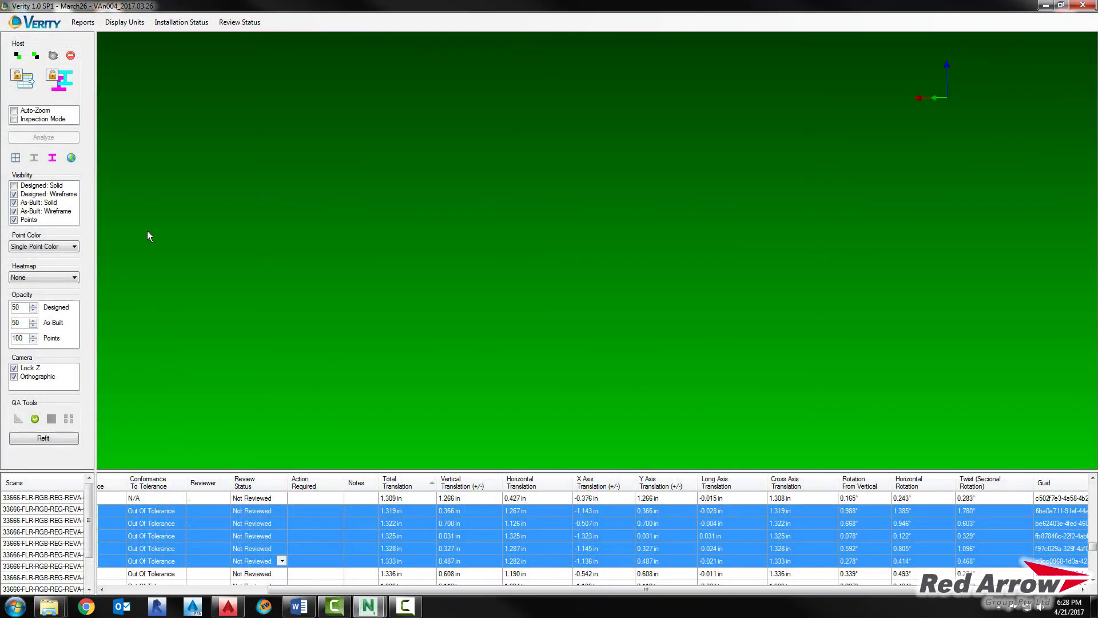
Step: Choose the HTML report type for the selected out-of-tolerance rows
{"action": "left_click", "coordinate": [84, 23]}
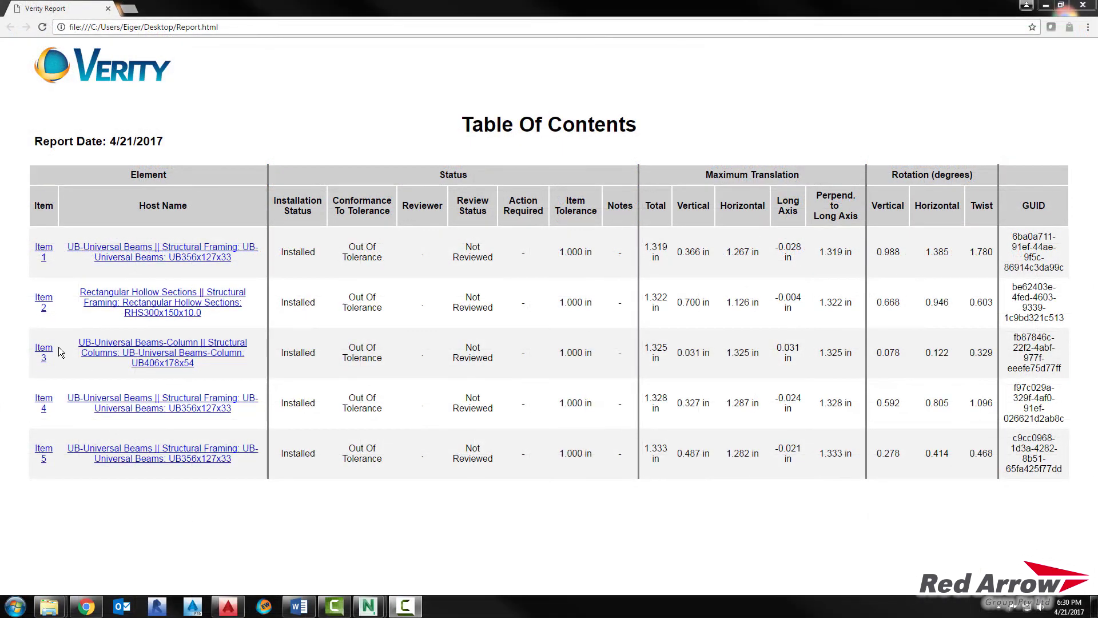
Step: View the Item 1 element page from the table of contents, then advance to Item 2
{"action": "left_click", "coordinate": [174, 251]}
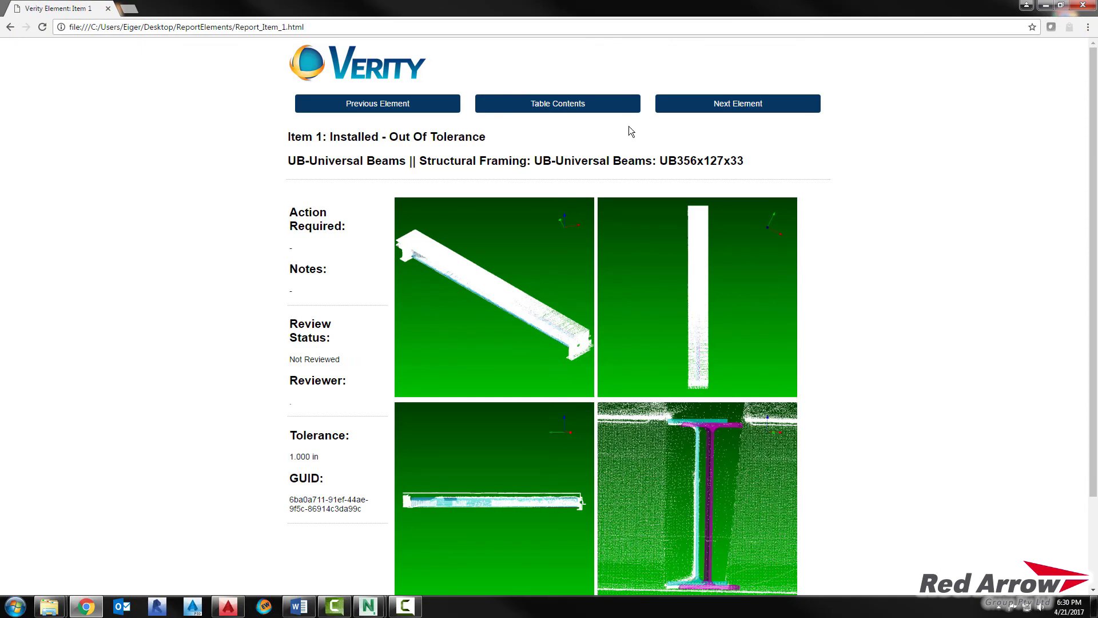
{"action": "left_click", "coordinate": [676, 108]}
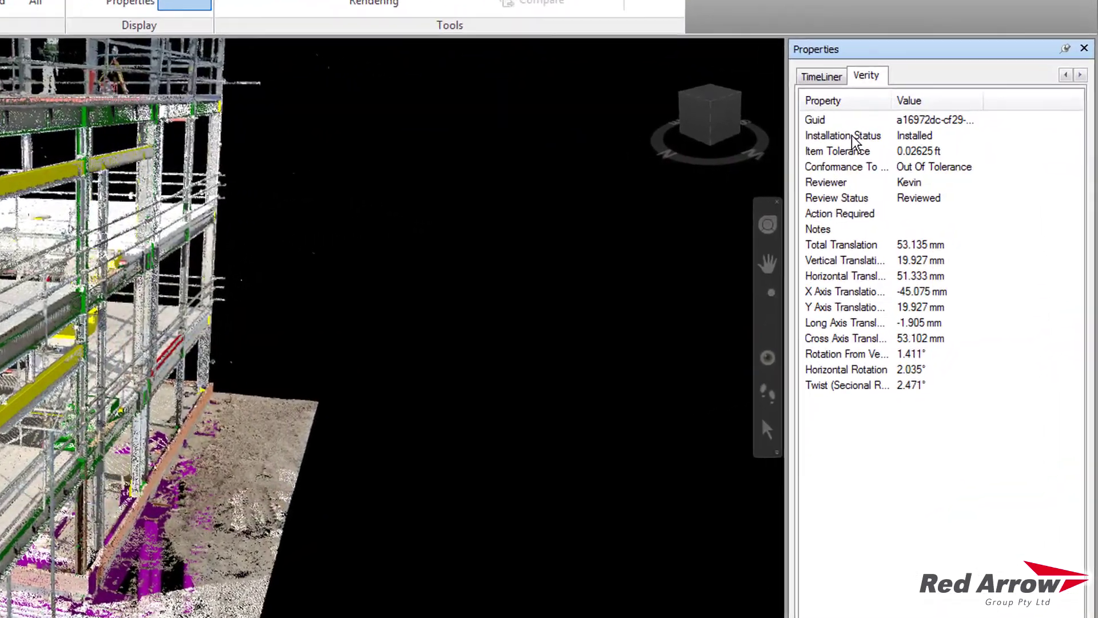
{"action": "left_click", "coordinate": [831, 136]}
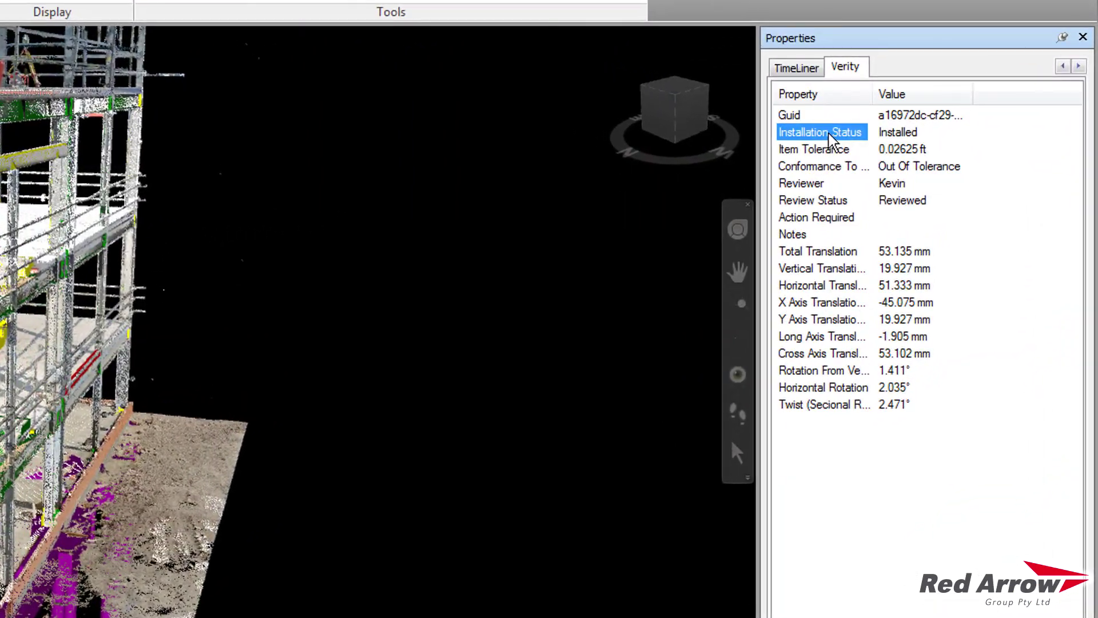
{"action": "left_click", "coordinate": [813, 405]}
{"action": "left_click", "coordinate": [805, 455]}
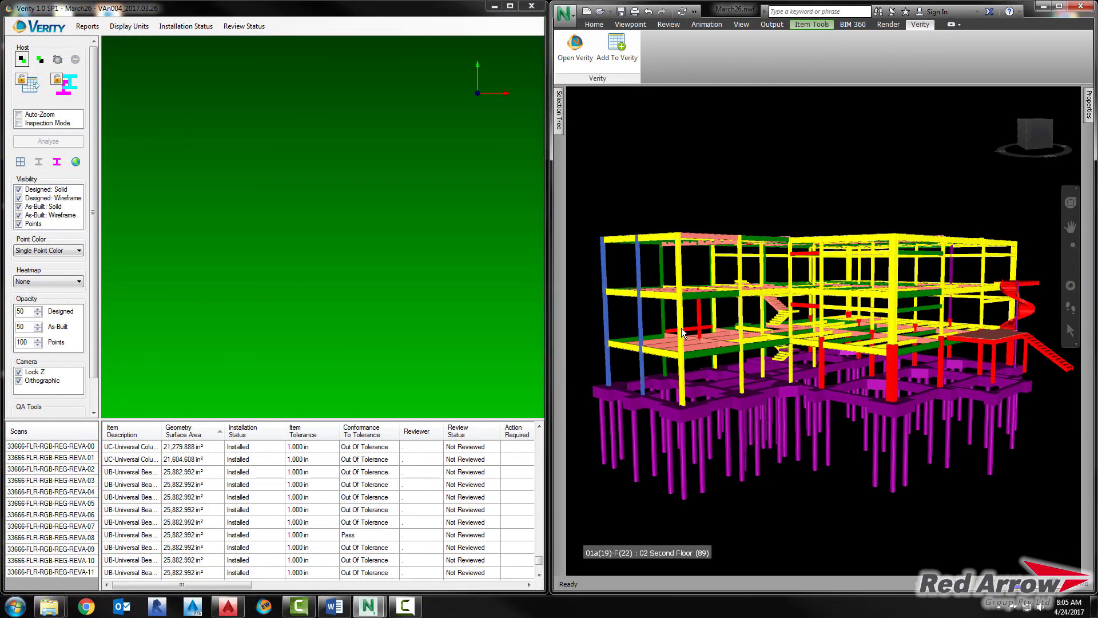
Step: Bring the picked Navisworks column into Verity and save its Smart Points as a PTS file
{"action": "left_click", "coordinate": [683, 332]}
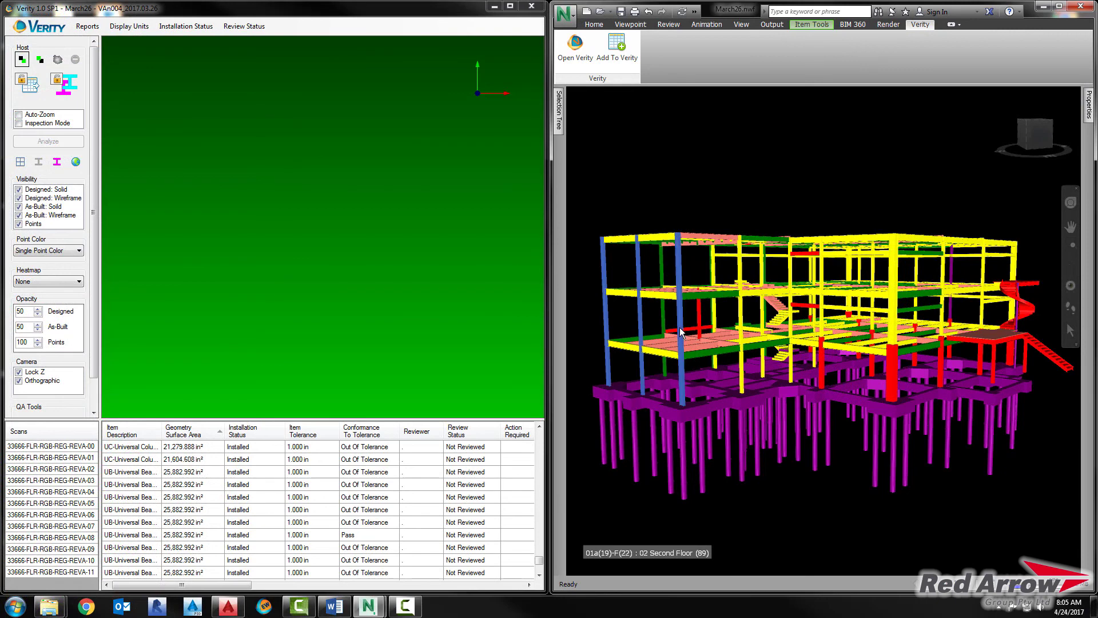
{"action": "left_click", "coordinate": [21, 59]}
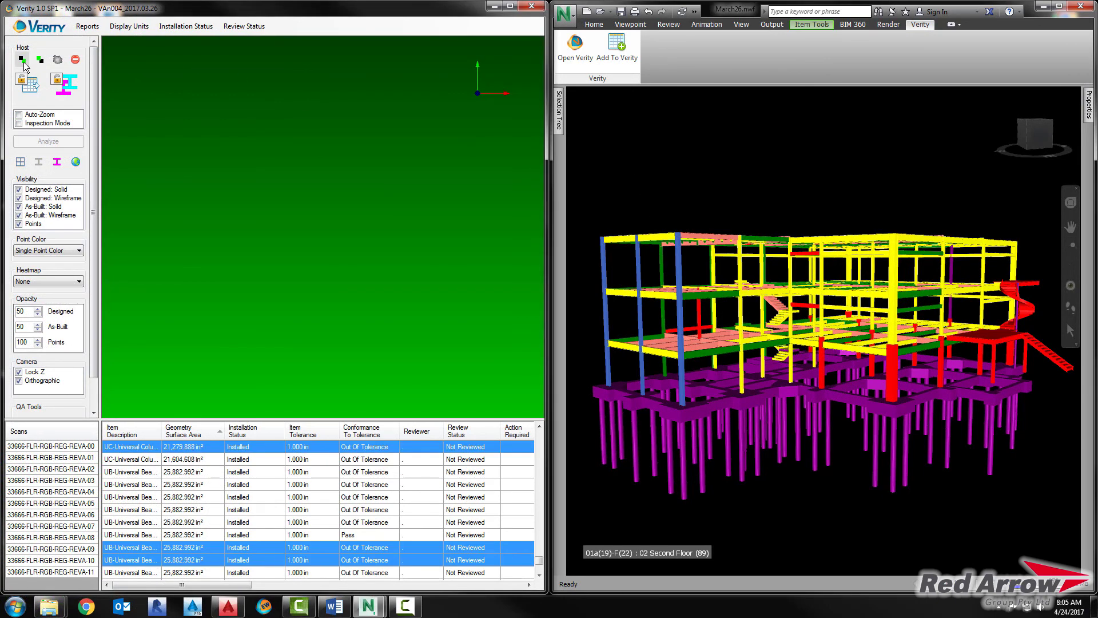
{"action": "left_click", "coordinate": [87, 25]}
{"action": "mouse_move", "coordinate": [111, 66]}
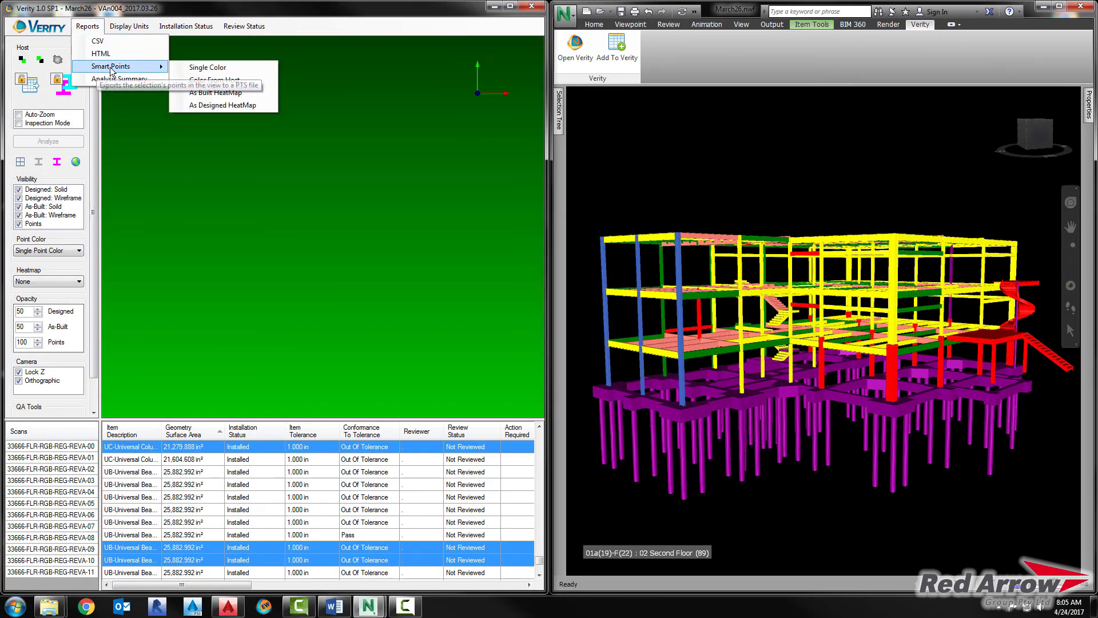
{"action": "left_click", "coordinate": [208, 108]}
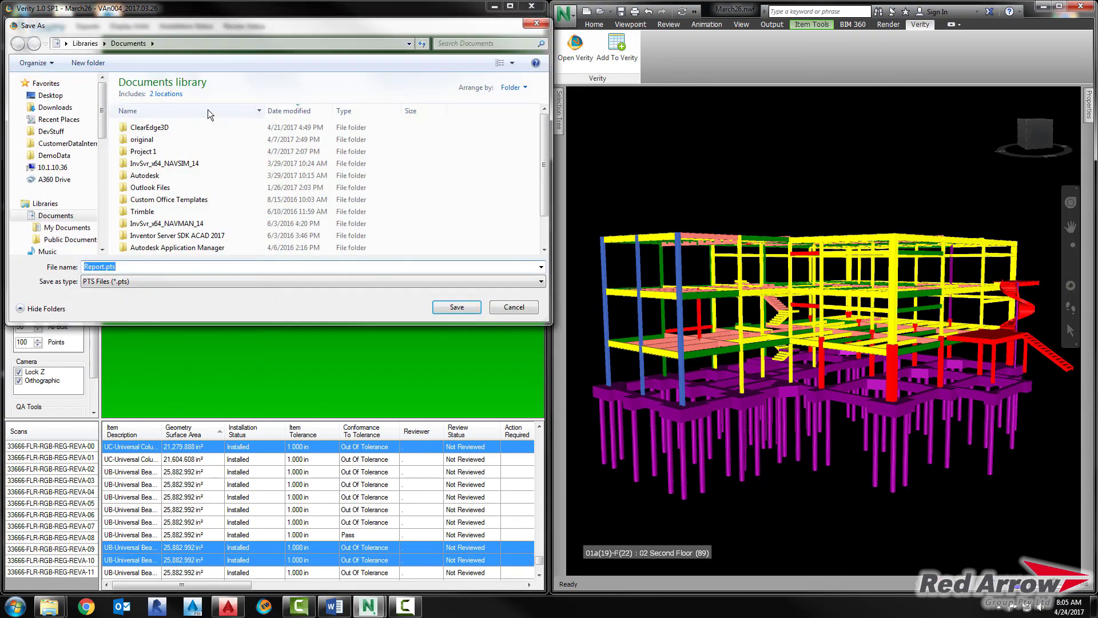
{"action": "left_click", "coordinate": [456, 306]}
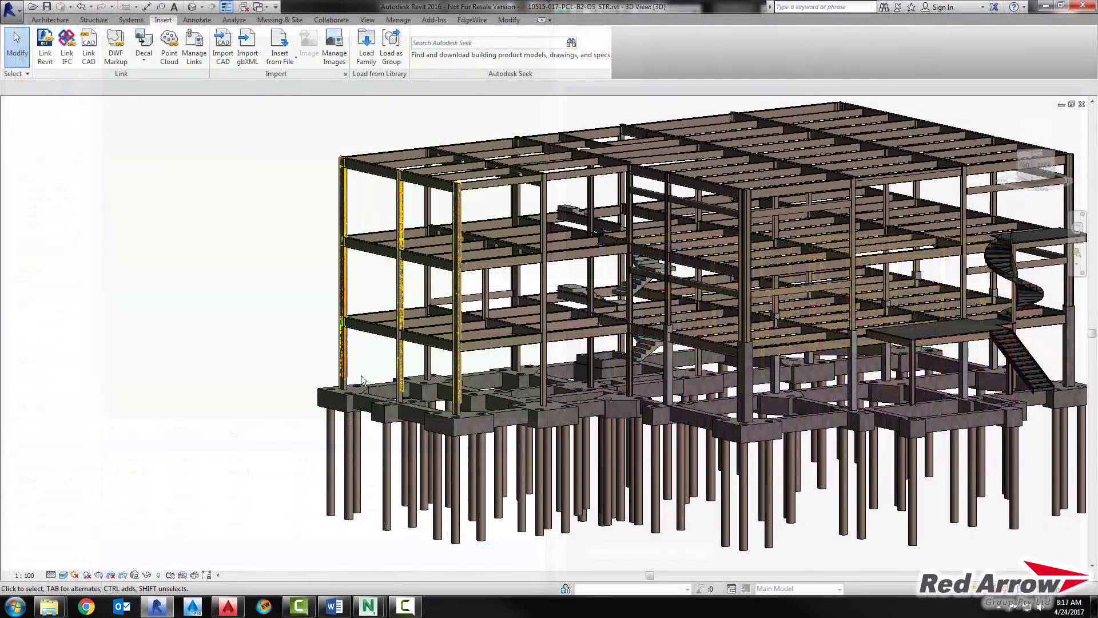
{"action": "scroll", "coordinate": [398, 290], "scroll_direction": "up", "scroll_amount": 3}
{"action": "scroll", "coordinate": [402, 293], "scroll_direction": "up", "scroll_amount": 2}
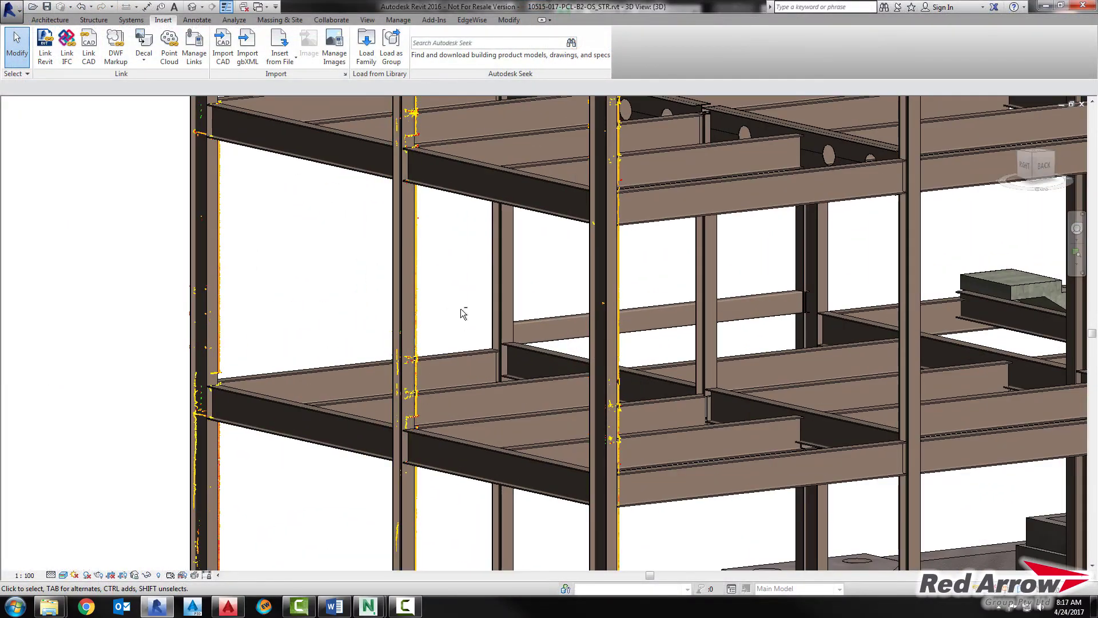
Step: Orbit the Revit model to view the yellow scan points along the steel columns
{"action": "middle_click_drag", "start_coordinate": [461, 311], "coordinate": [344, 270], "text": "shift"}
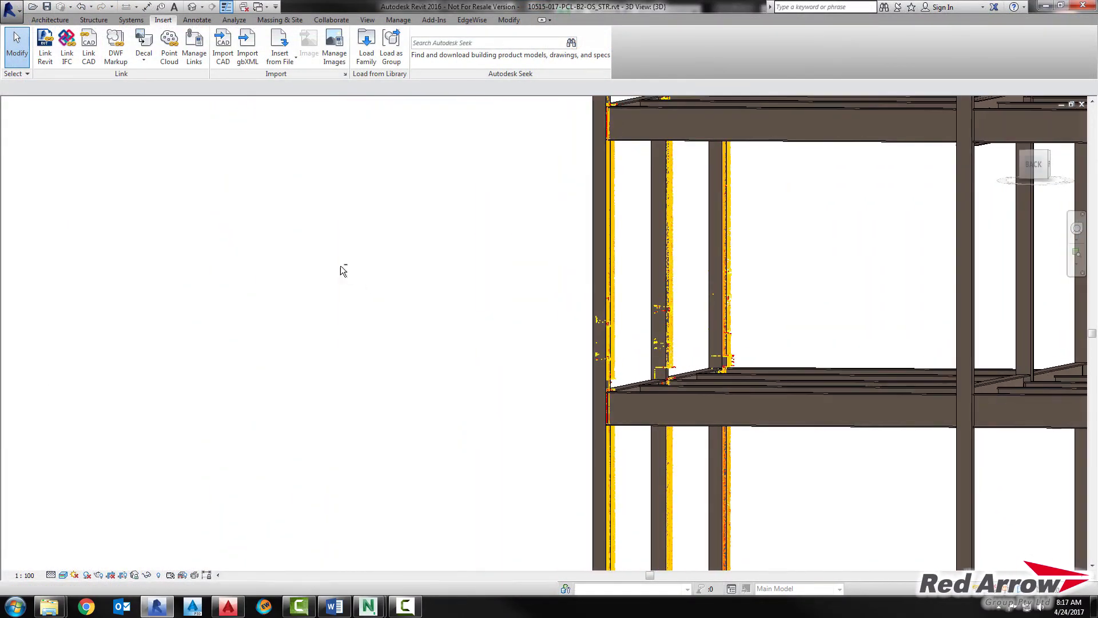
{"action": "scroll", "coordinate": [620, 286], "scroll_direction": "up", "scroll_amount": 2}
{"action": "scroll", "coordinate": [543, 308], "scroll_direction": "up", "scroll_amount": 2}
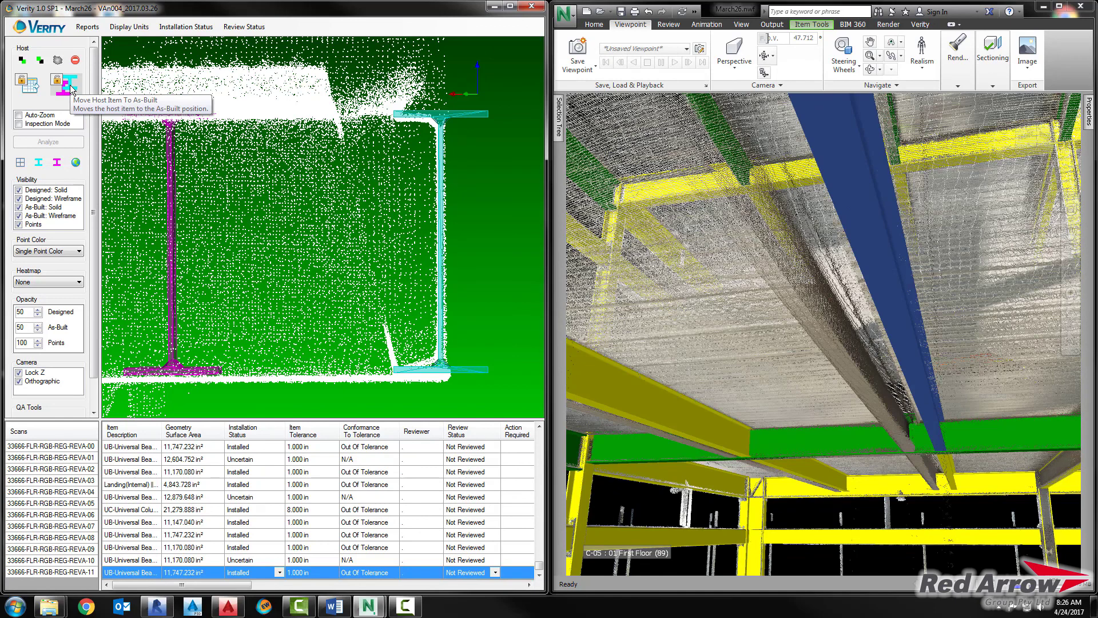
Step: Apply Move Host Item To As-Built so the beam shifts to its scanned position
{"action": "left_click", "coordinate": [69, 86]}
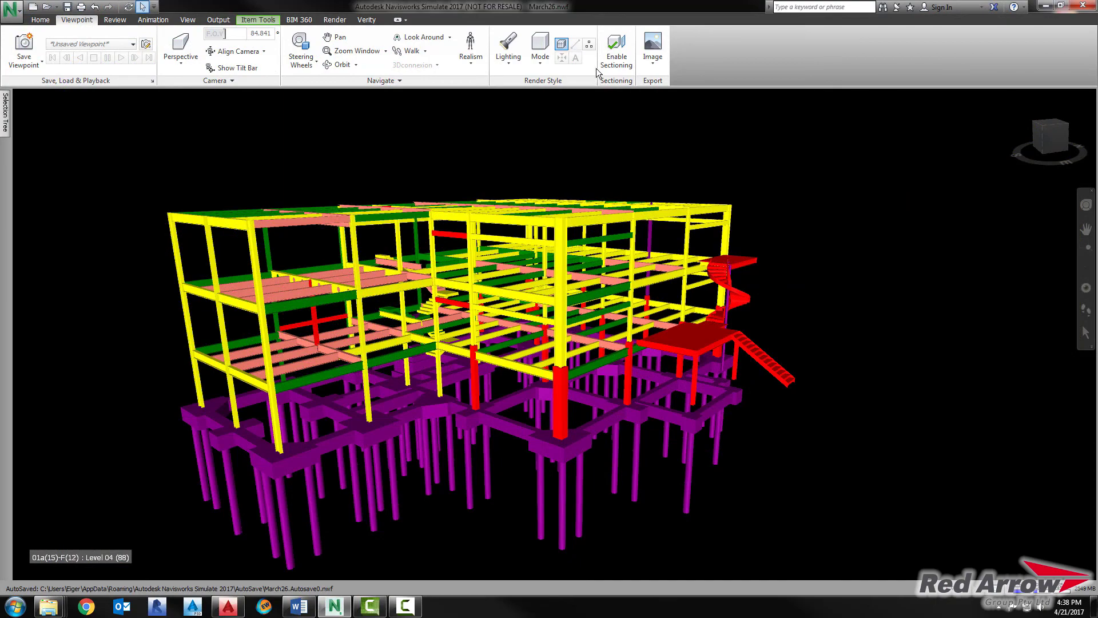
Step: Show the scan cloud over the whole frame and orbit slightly around the building
{"action": "left_click", "coordinate": [588, 43]}
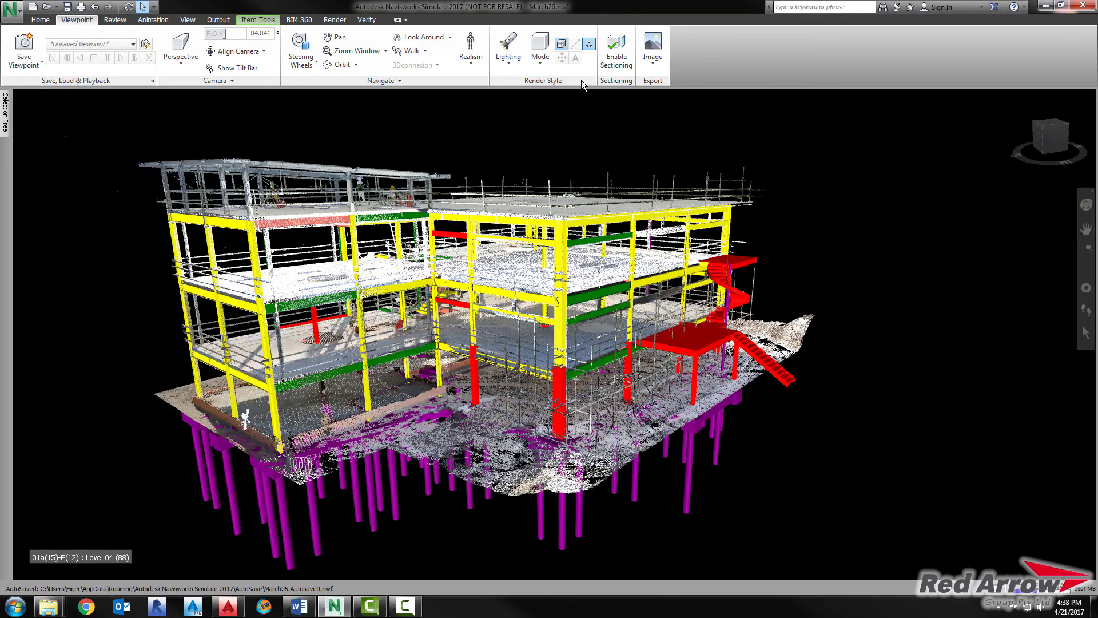
{"action": "middle_click_drag", "start_coordinate": [475, 315], "coordinate": [508, 284], "text": "shift"}
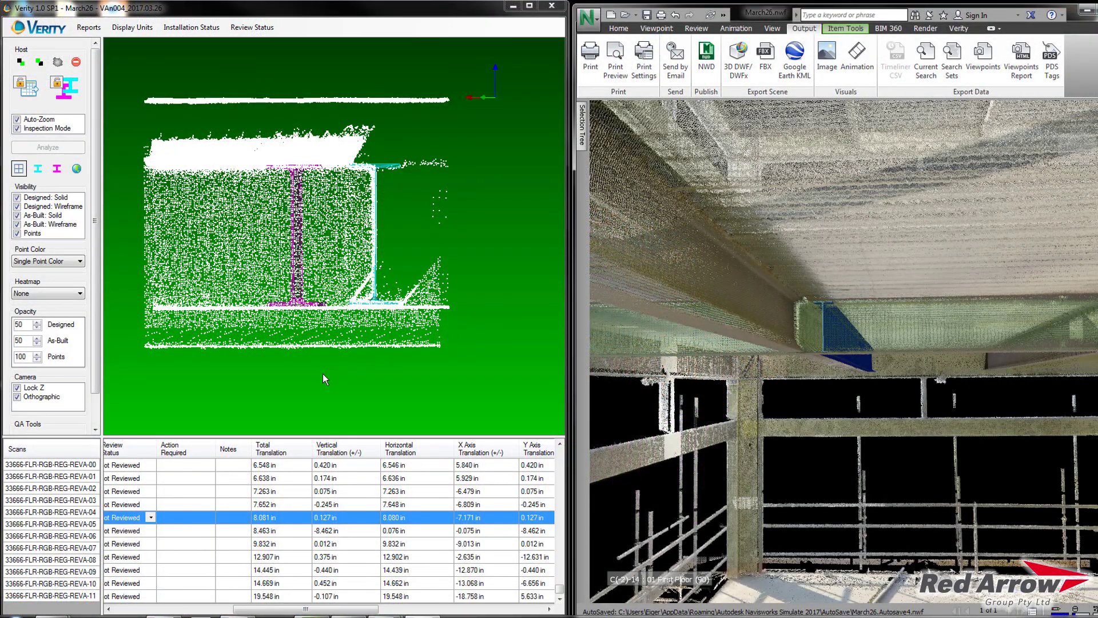
{"action": "scroll", "coordinate": [321, 372], "scroll_direction": "up", "scroll_amount": 3}
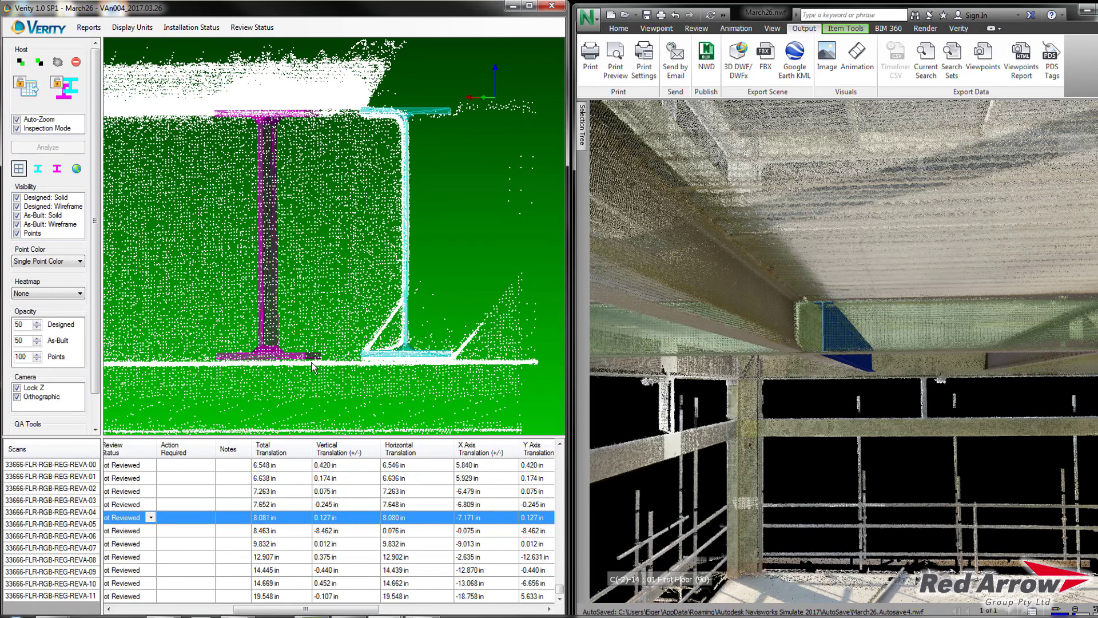
{"action": "scroll", "coordinate": [312, 366], "scroll_direction": "up", "scroll_amount": 2}
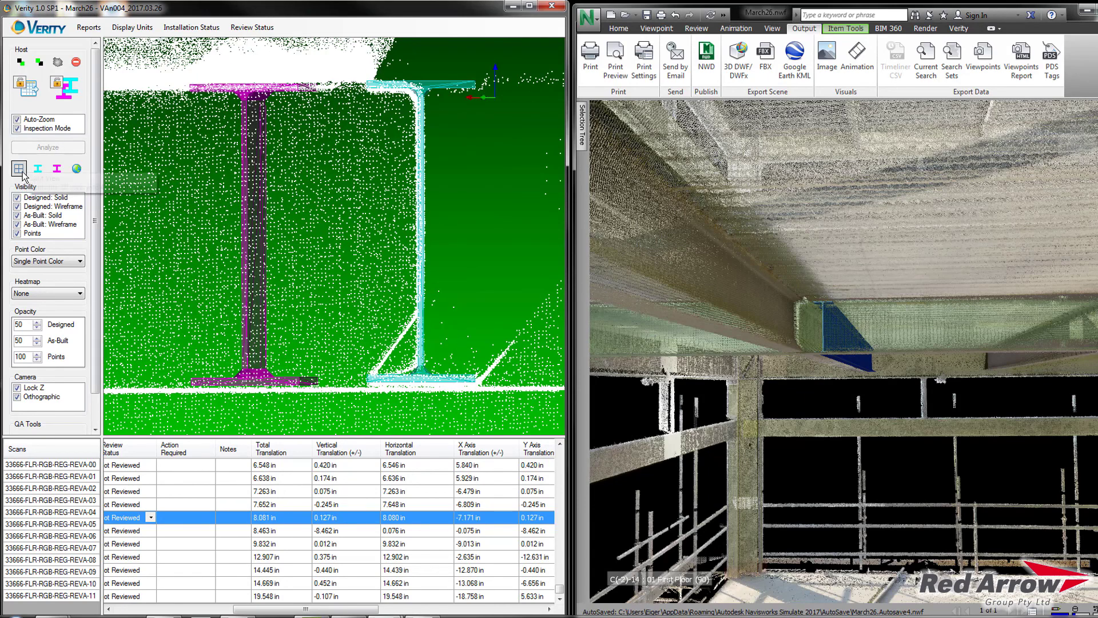
Step: Switch Verity to the four-viewport layout showing the beam's section against its scan
{"action": "left_click", "coordinate": [19, 169]}
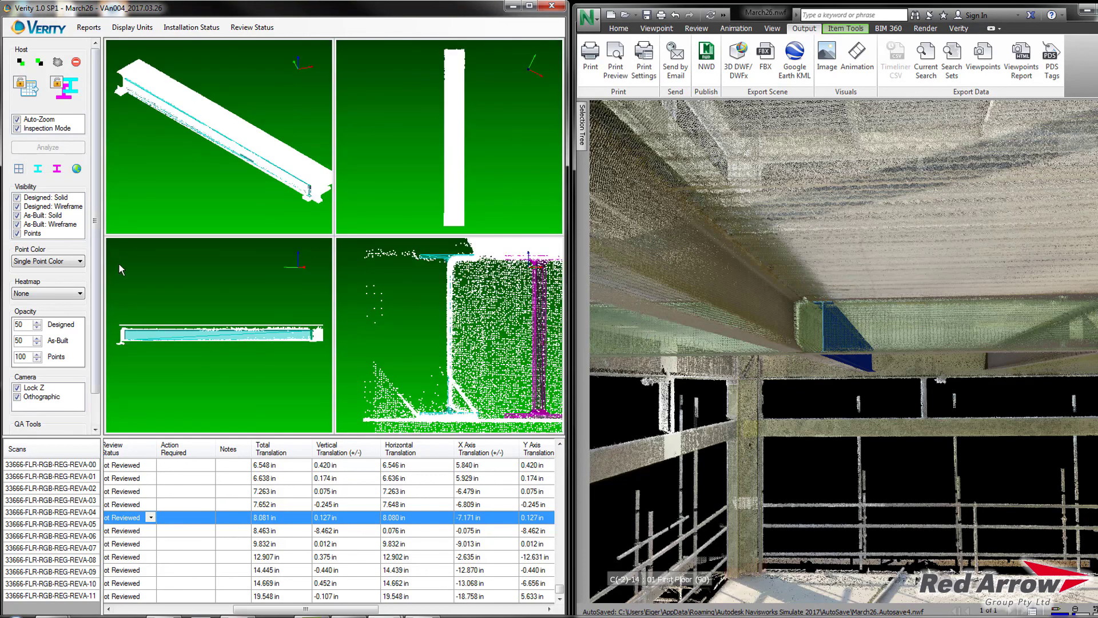